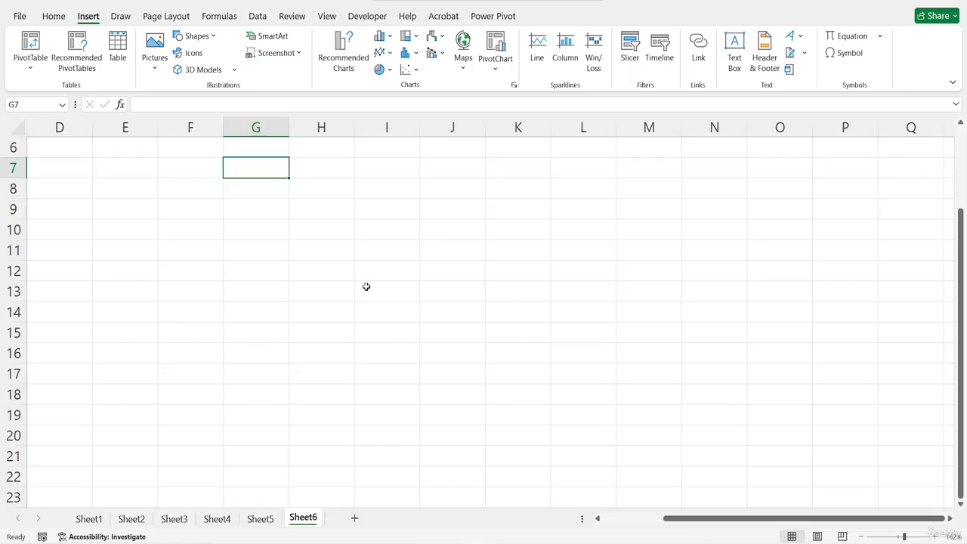
- Enter the column headers PRODUCT in cell F8 and UNITS SOLD in cell G8
{"action": "left_click", "coordinate": [197, 196]}
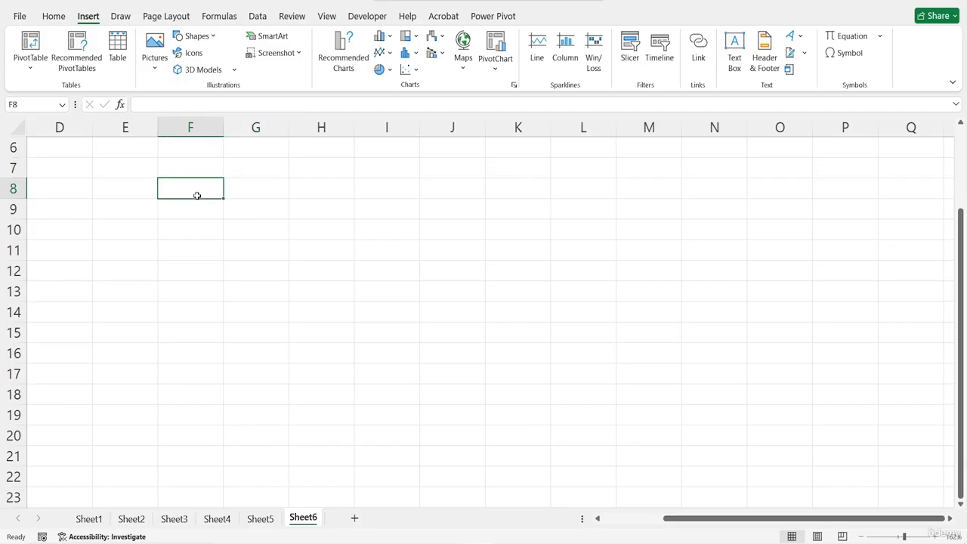
{"action": "type", "text": "PRODUCT"}
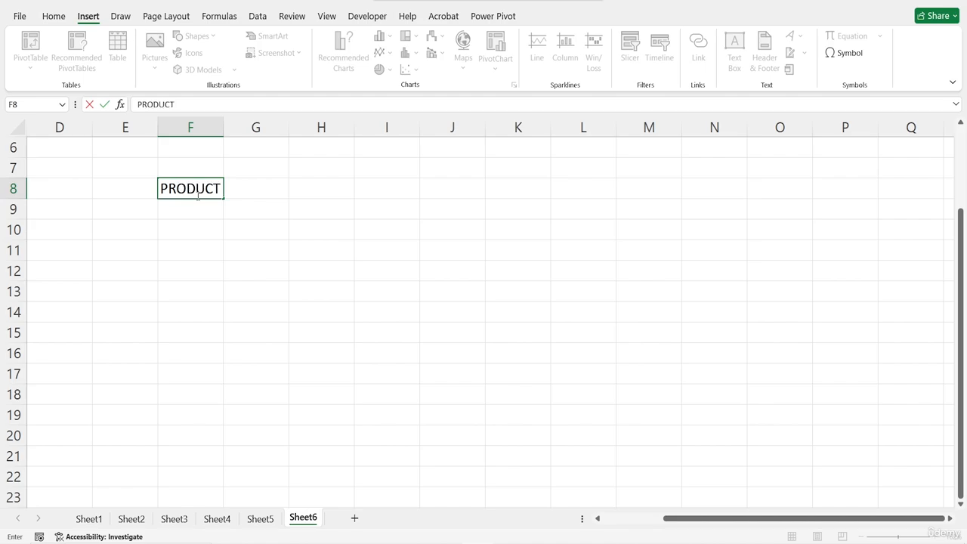
{"action": "key", "text": "Tab"}
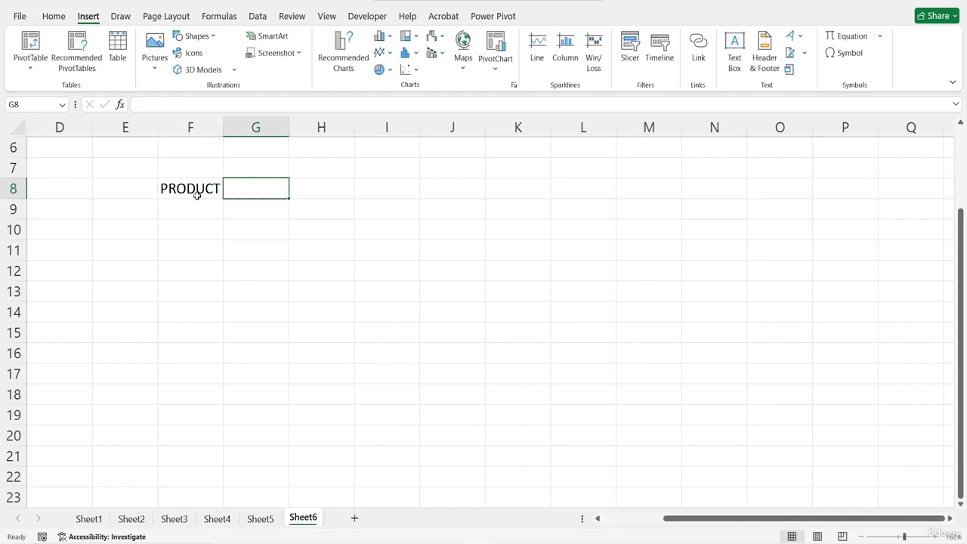
{"action": "type", "text": "UNITS "}
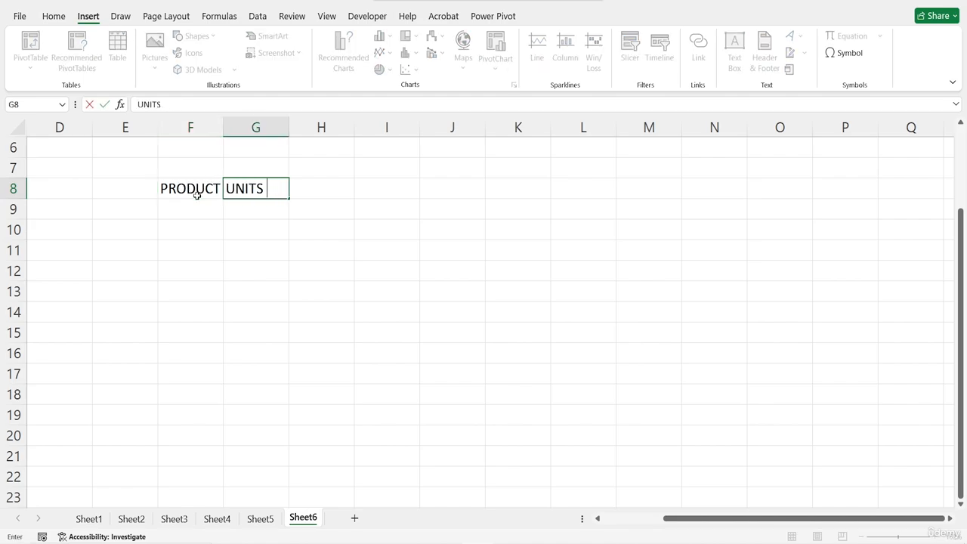
{"action": "type", "text": "SOLD"}
{"action": "key", "text": "Tab"}
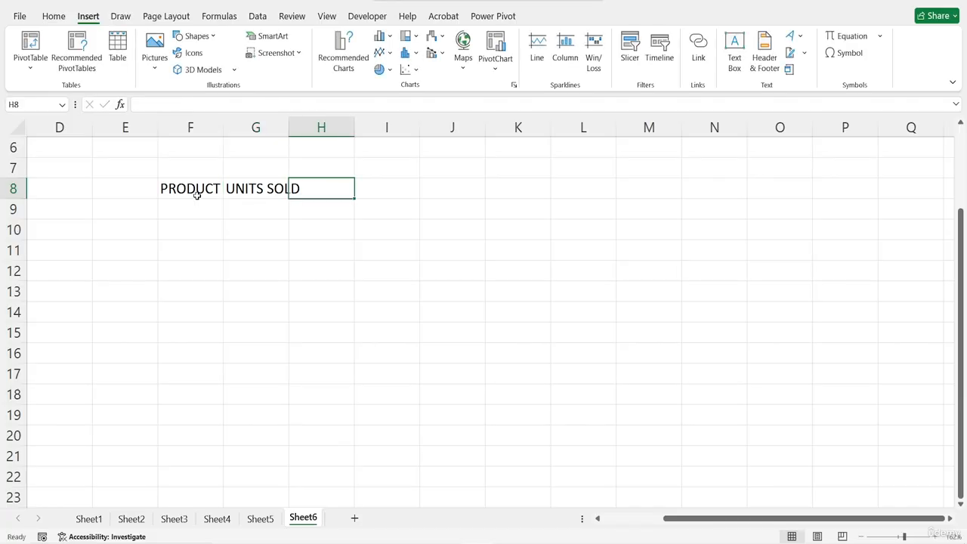
- Add the column headers REVENUE in cell H8 and PROFIT MARGIN(%) in cell I8
{"action": "type", "text": "REVE"}
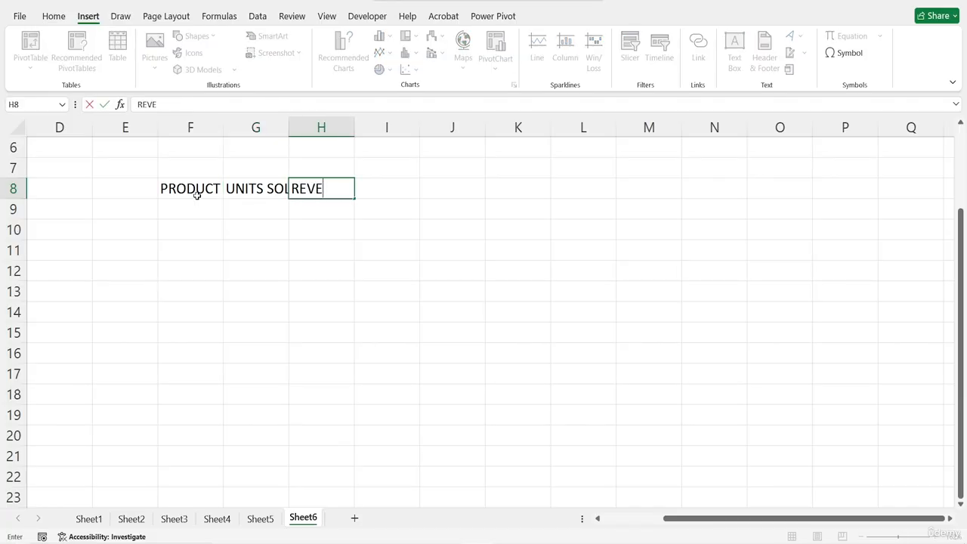
{"action": "type", "text": "NUE"}
{"action": "key", "text": "Tab"}
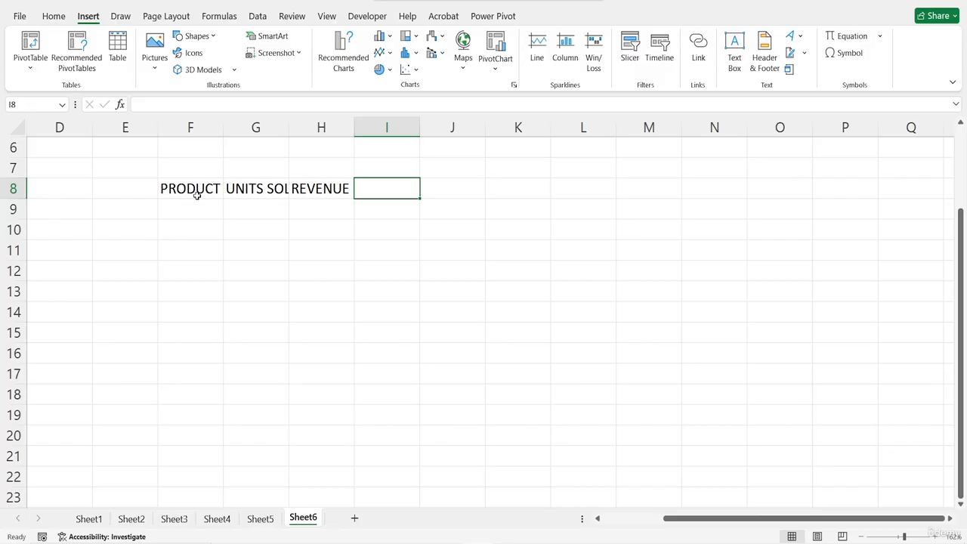
{"action": "type", "text": "PROFI"}
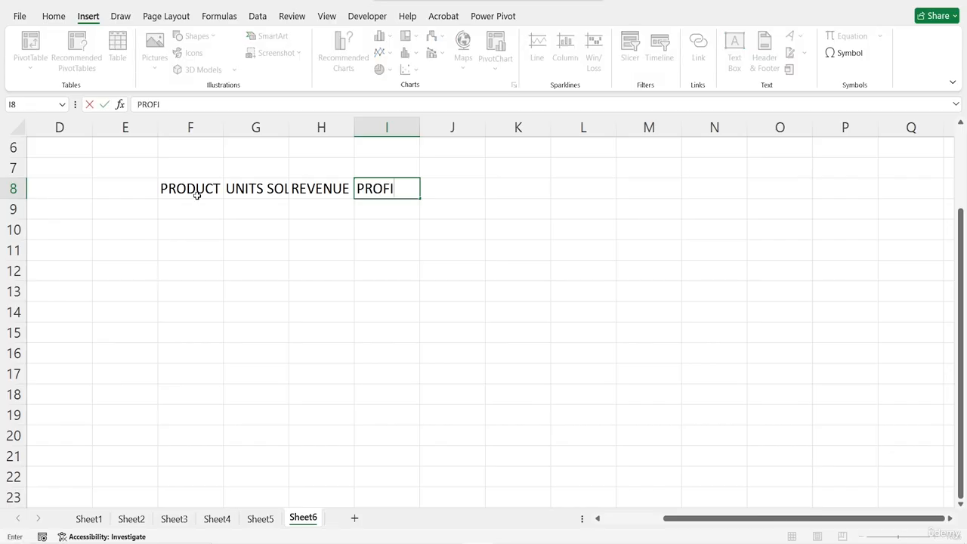
{"action": "type", "text": "T MARGIN("}
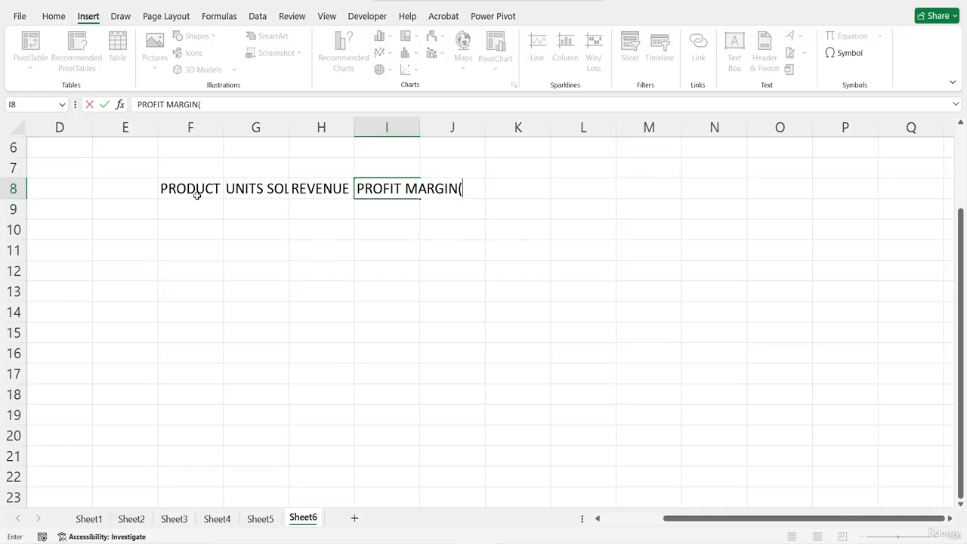
{"action": "type", "text": "%)"}
{"action": "key", "text": "Return"}
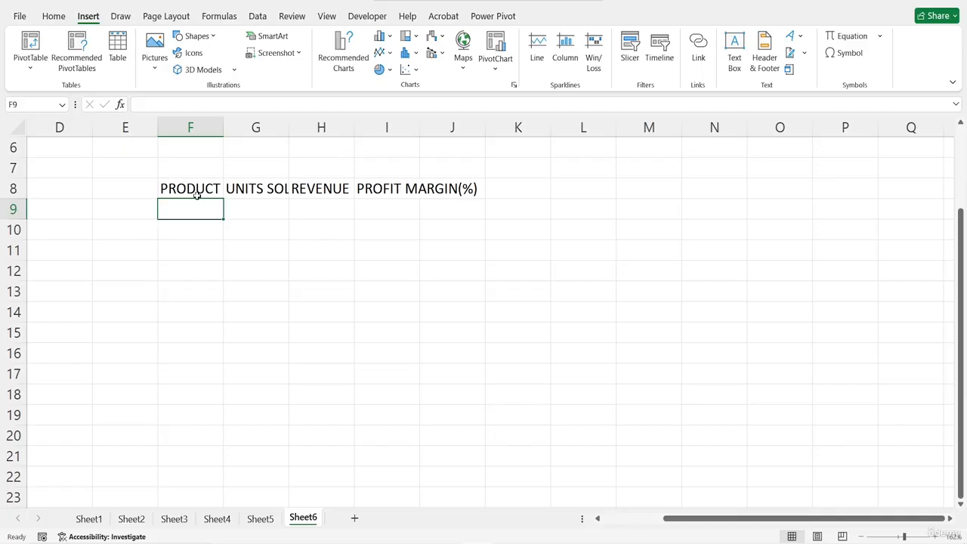
- List PRODUCT A, PRODUCT B and PRODUCT C in cells F9 to F11 under the PRODUCT header
{"action": "type", "text": "PRODUCT"}
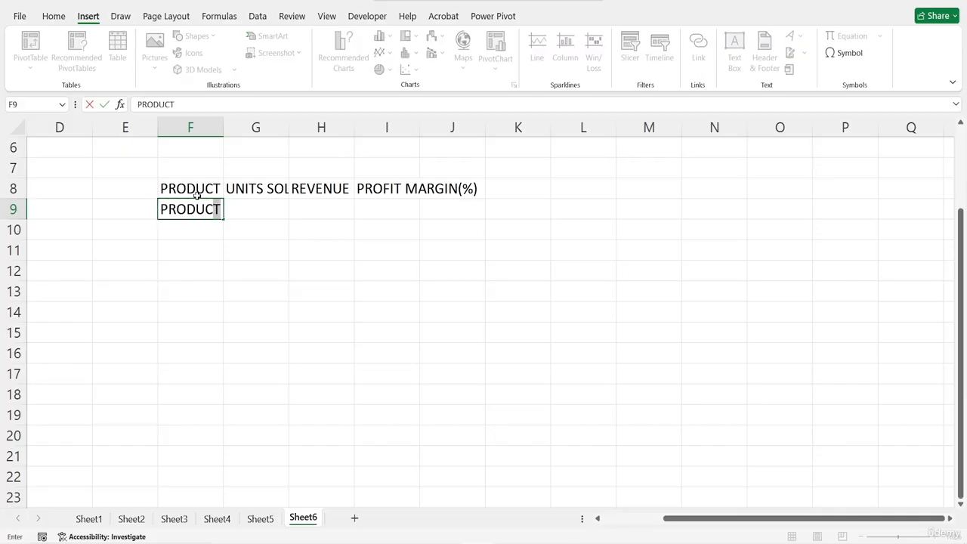
{"action": "type", "text": " A"}
{"action": "key", "text": "Return"}
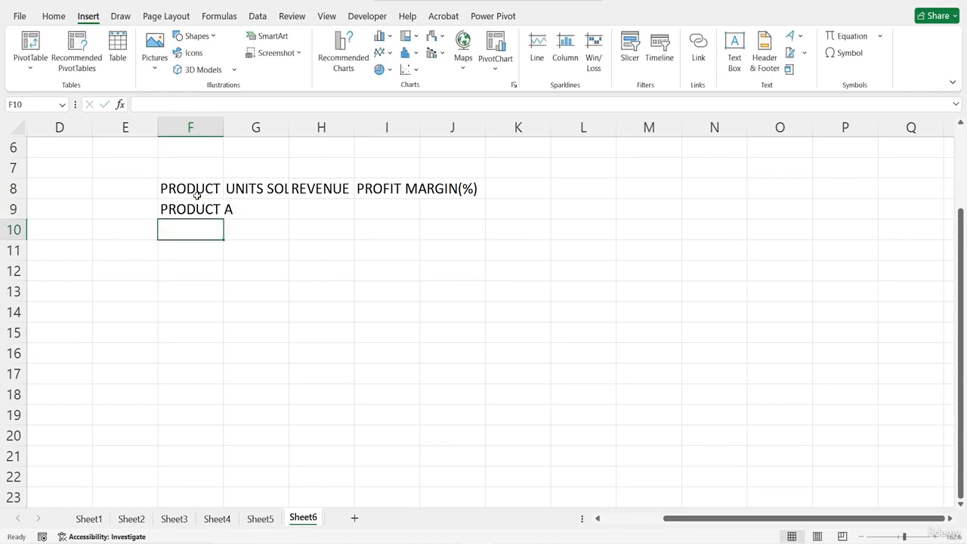
{"action": "type", "text": "P"}
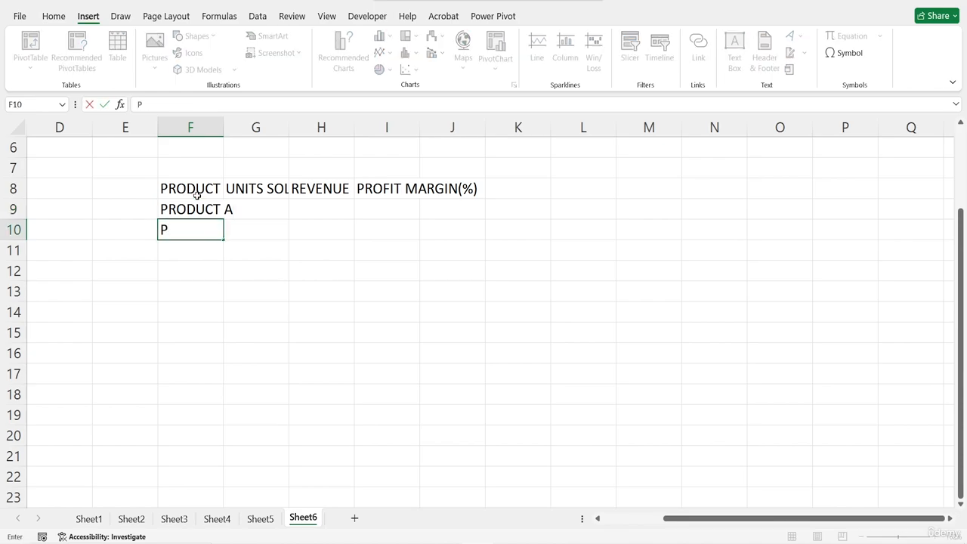
{"action": "type", "text": "RODUCT B"}
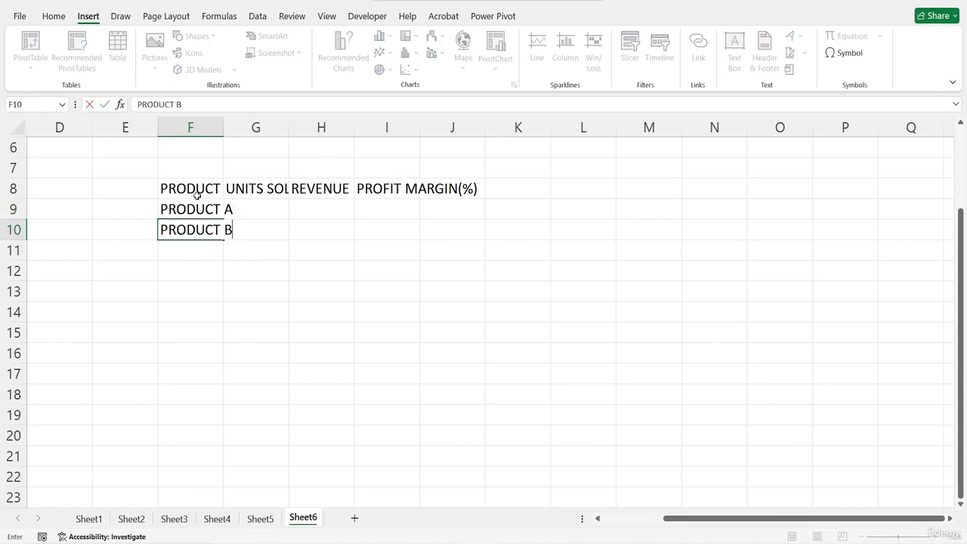
{"action": "key", "text": "Return"}
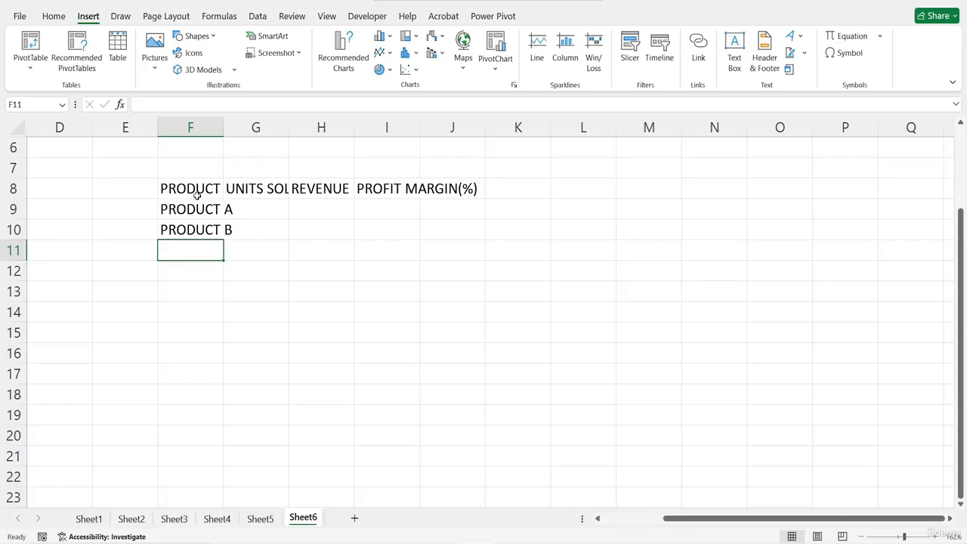
{"action": "type", "text": "PRO"}
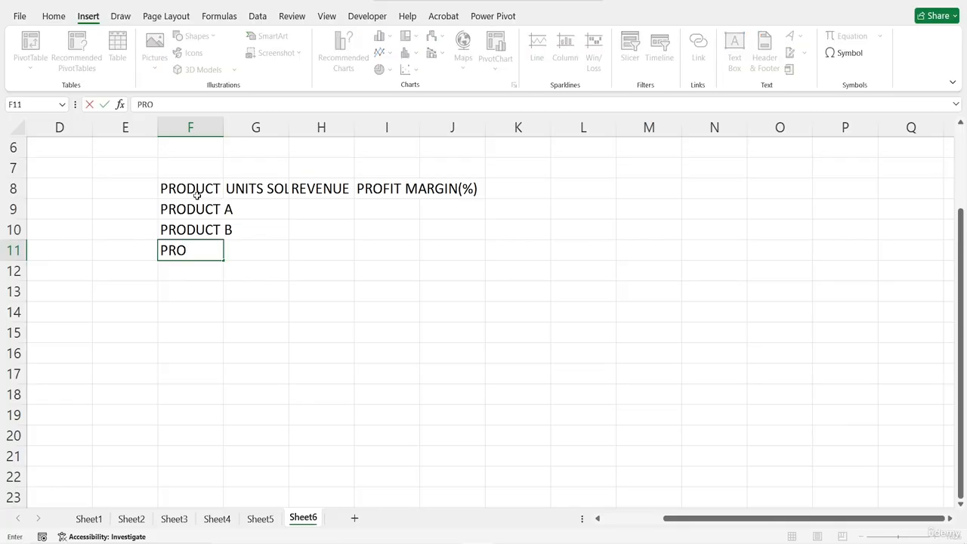
{"action": "type", "text": "CU"}
{"action": "key", "text": "BackSpace"}
{"action": "key", "text": "BackSpace"}
{"action": "type", "text": "DUCT C"}
{"action": "key", "text": "Return"}
- Add PRODUCT D and PRODUCT E to the product list in cells F12 and F13
{"action": "type", "text": "PRODU"}
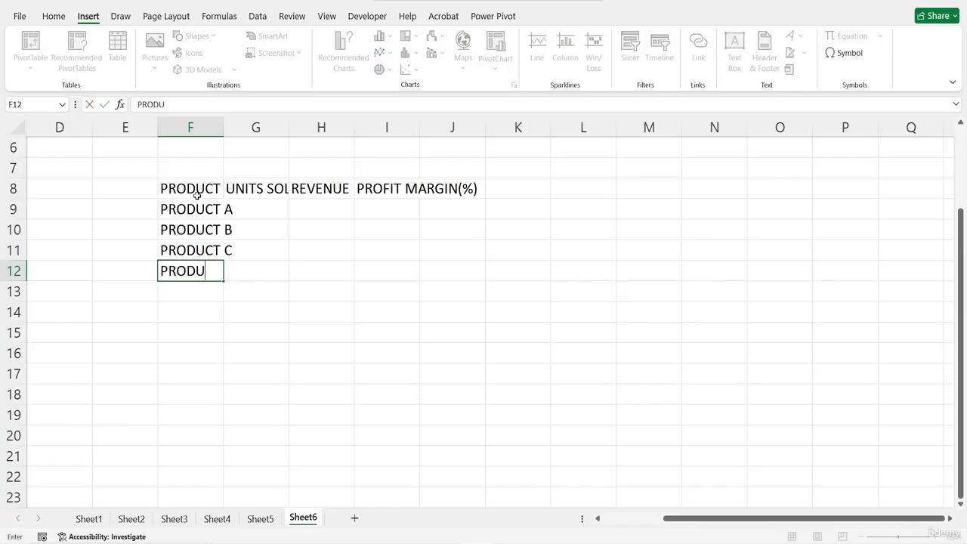
{"action": "type", "text": "CT D"}
{"action": "key", "text": "Return"}
{"action": "type", "text": "P"}
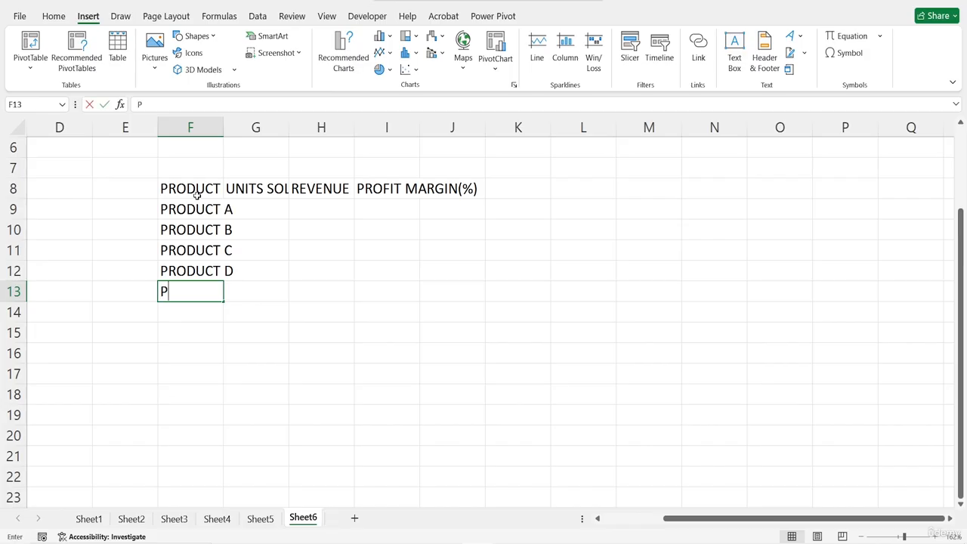
{"action": "type", "text": "RODUCT E"}
{"action": "key", "text": "Return"}
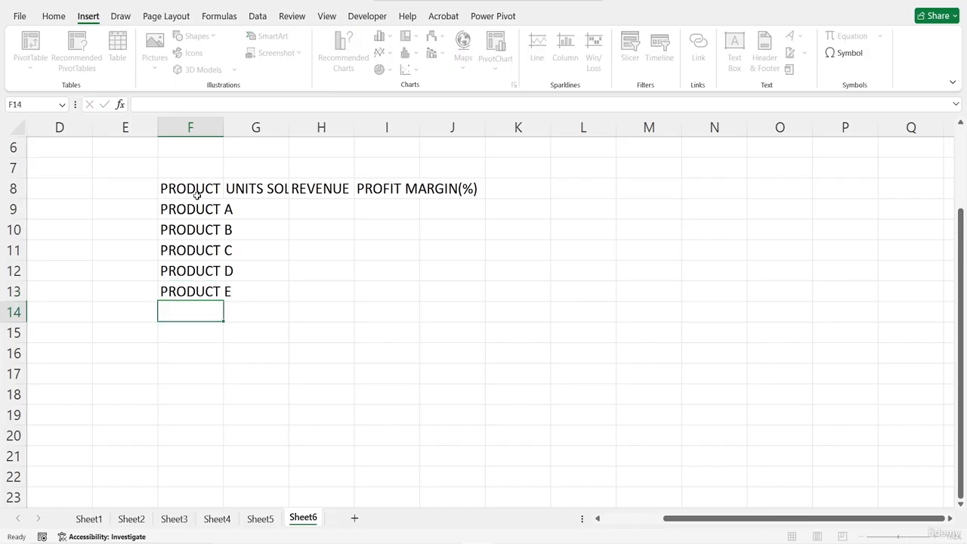
- Fill in the units sold for products A to D in cells G9 to G12 with 500, 750, 300 and 900
{"action": "left_click", "coordinate": [248, 209]}
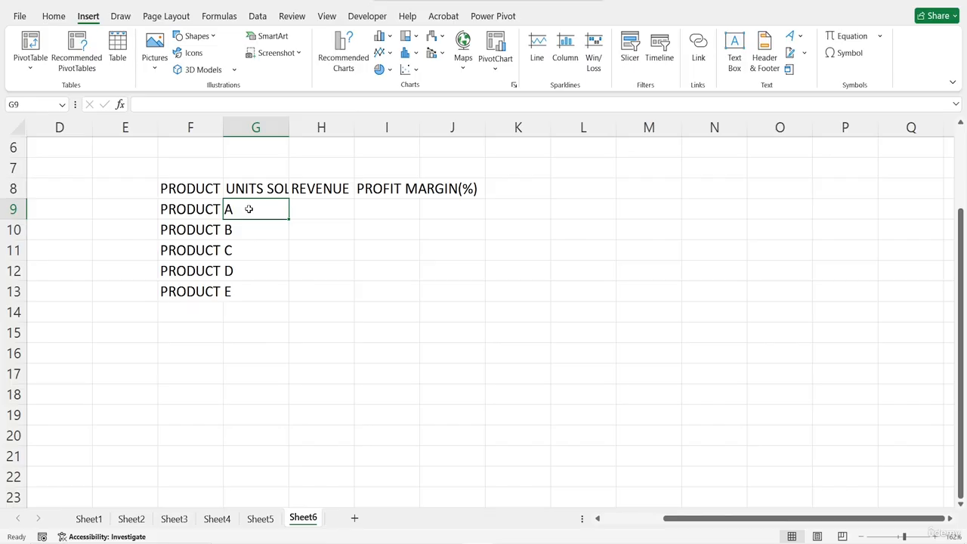
{"action": "type", "text": "500"}
{"action": "key", "text": "Return"}
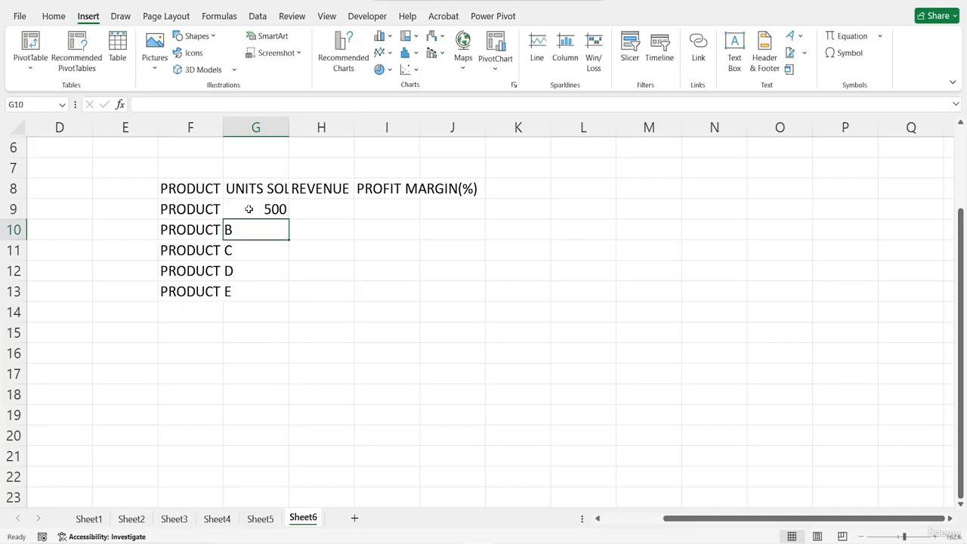
{"action": "type", "text": "750"}
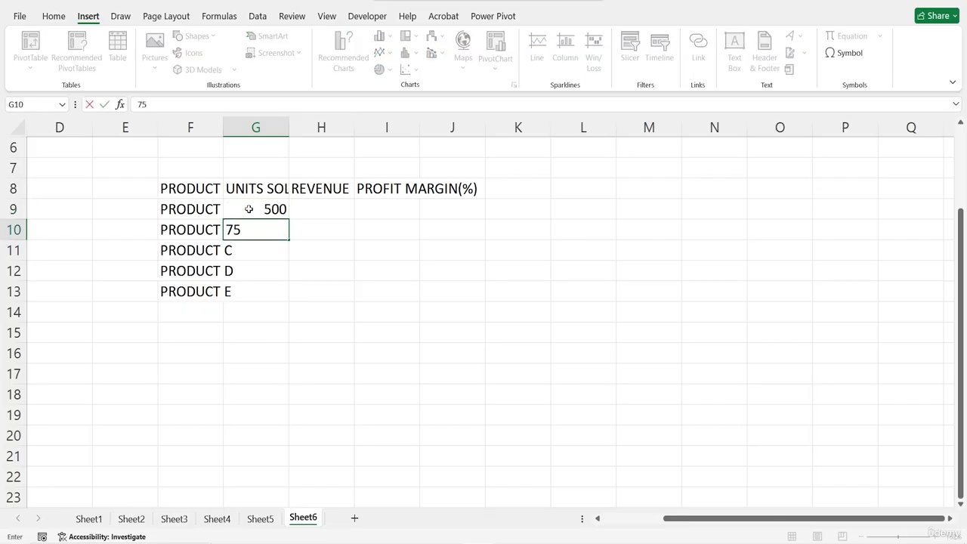
{"action": "key", "text": "Return"}
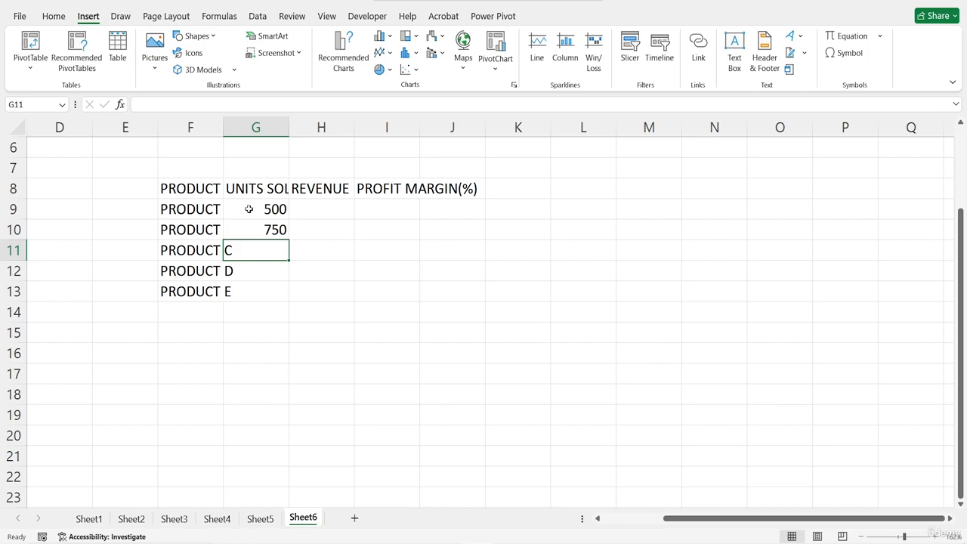
{"action": "type", "text": "300"}
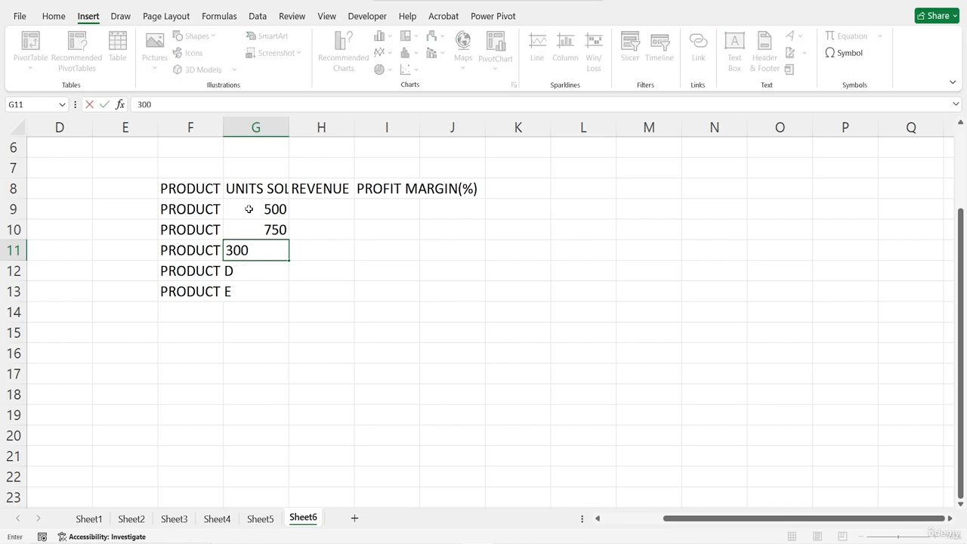
{"action": "key", "text": "Return"}
{"action": "type", "text": "900"}
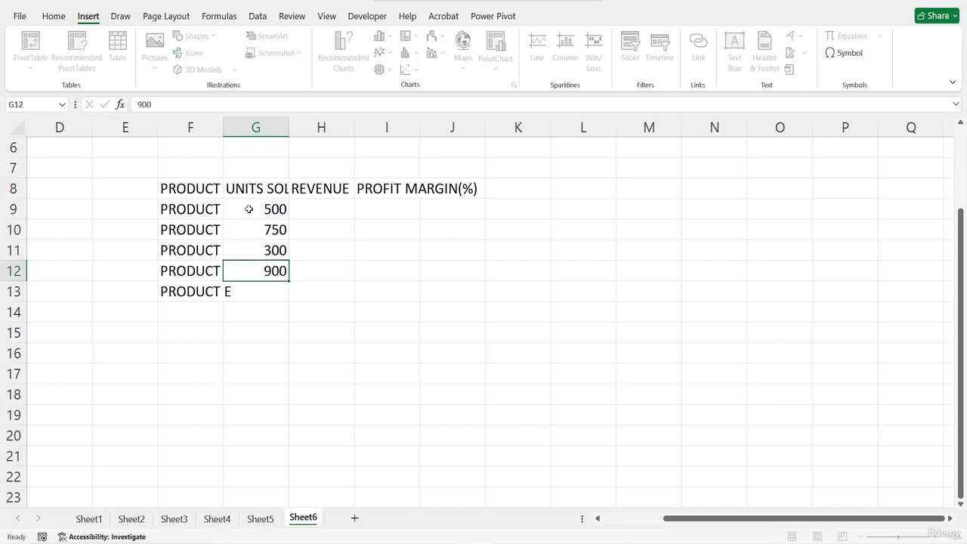
{"action": "key", "text": "Return"}
- Enter 650 as the units sold for PRODUCT E in cell G13
{"action": "type", "text": "6"}
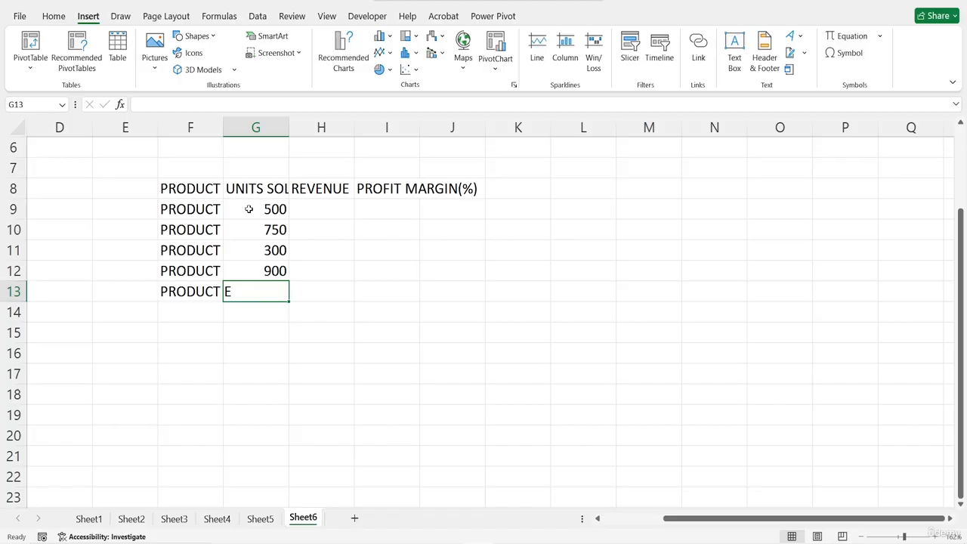
{"action": "type", "text": "509"}
{"action": "key", "text": "Return"}
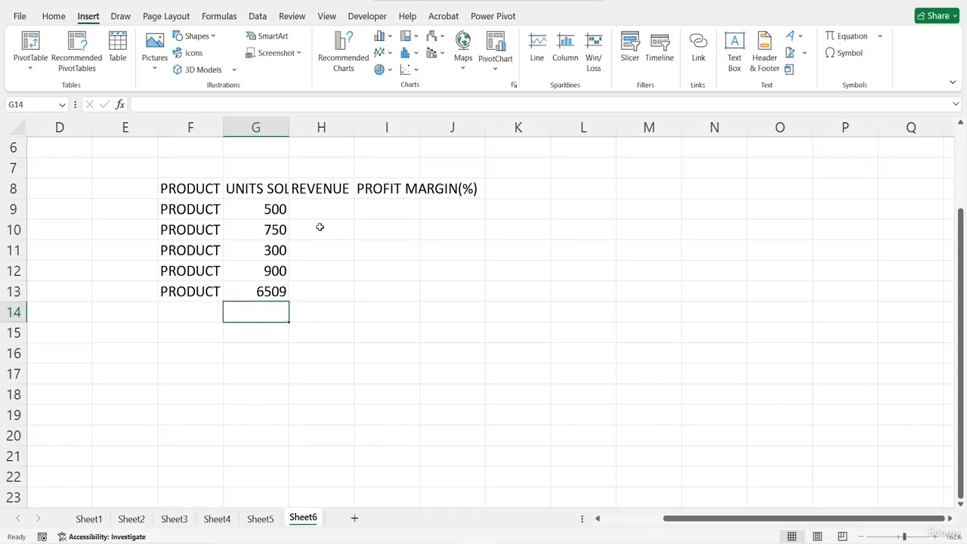
{"action": "double_click", "coordinate": [281, 291]}
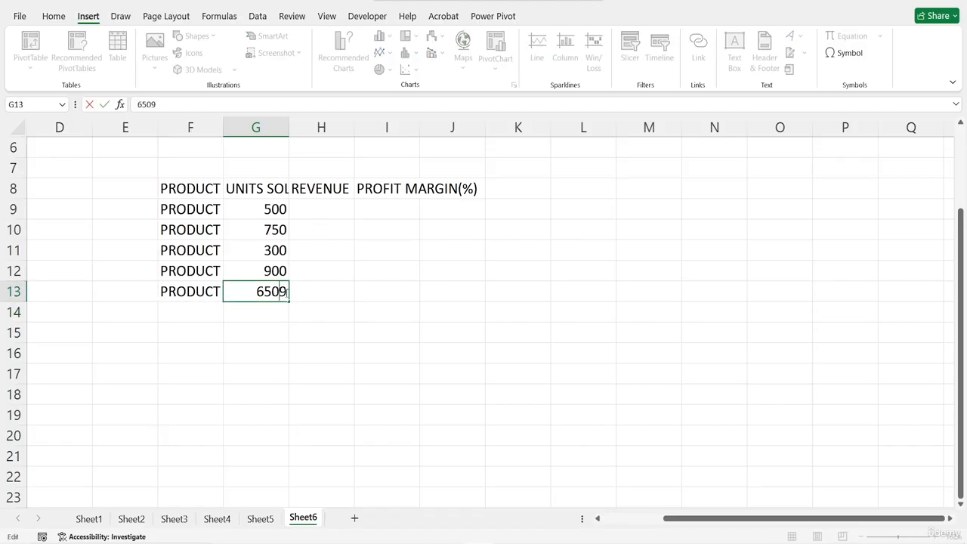
{"action": "key", "text": "BackSpace"}
- Enter revenues of 7000 for PRODUCT A in cell H9 and 11000 for PRODUCT B in cell H10
{"action": "left_click", "coordinate": [326, 205]}
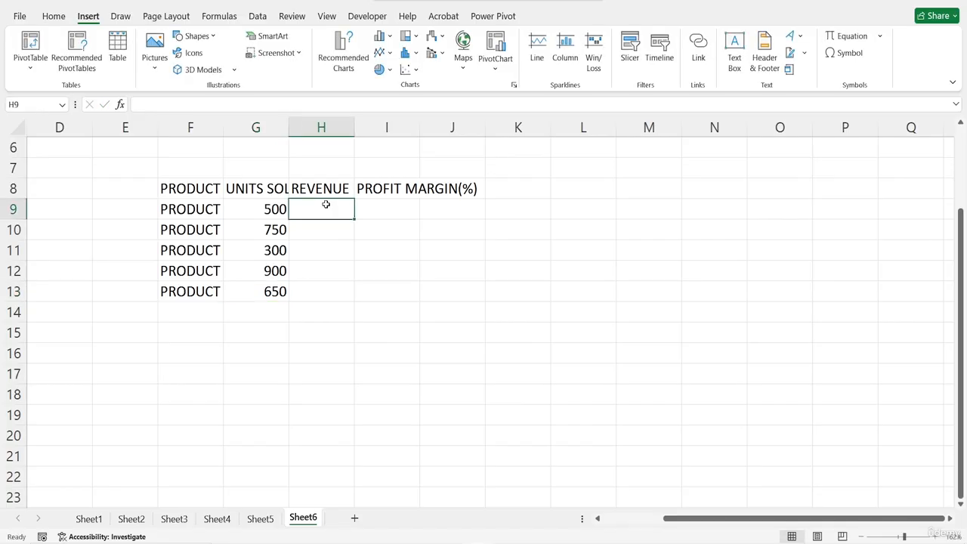
{"action": "type", "text": "7000"}
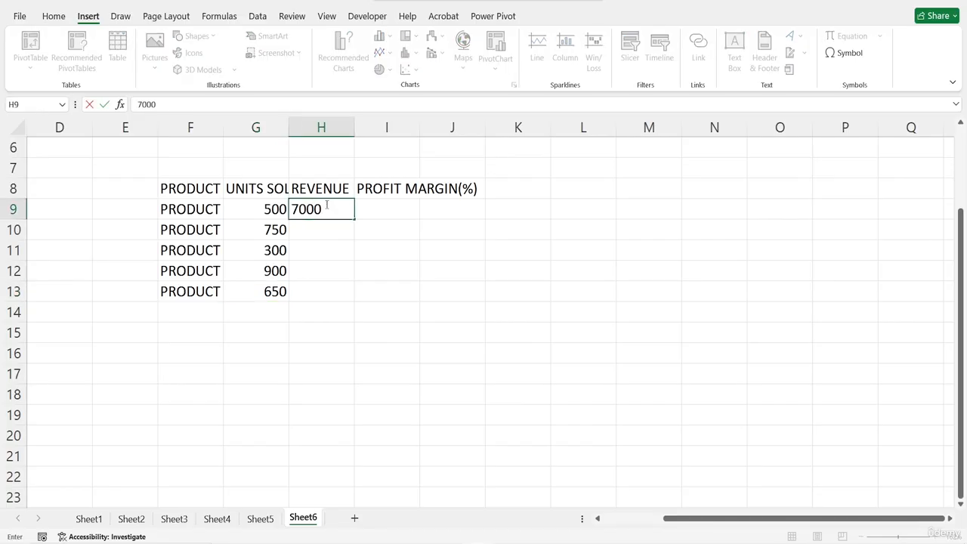
{"action": "key", "text": "Return"}
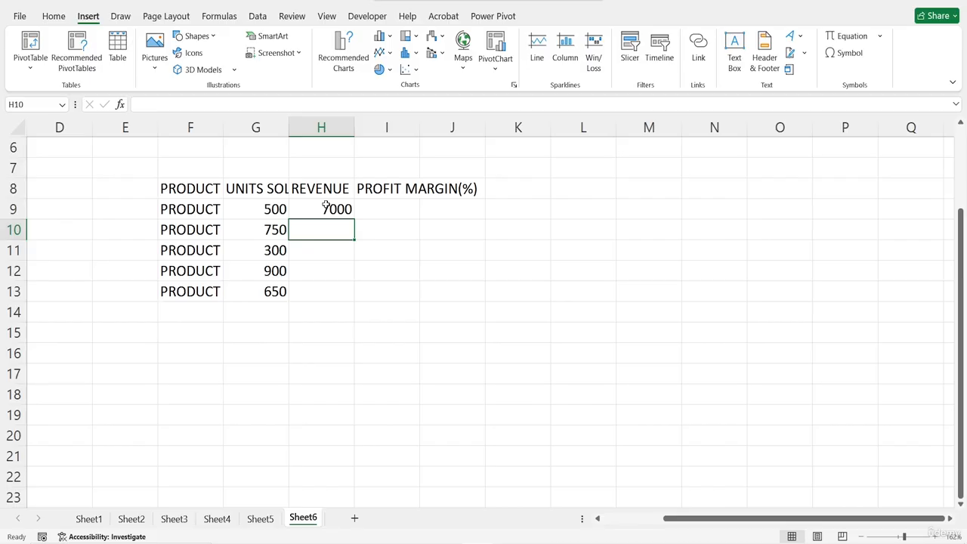
{"action": "type", "text": "11"}
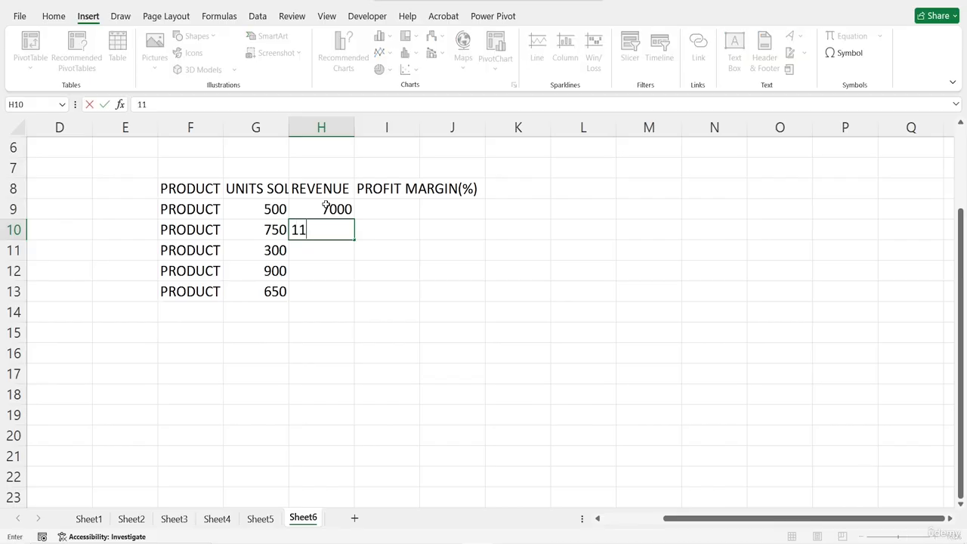
{"action": "type", "text": "000"}
{"action": "key", "text": "Return"}
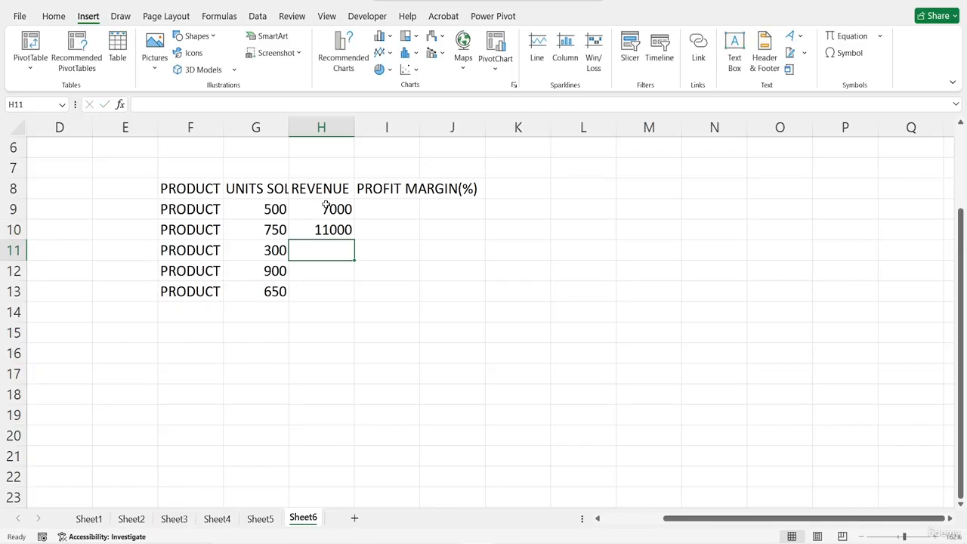
- Enter 4000 as the revenue for PRODUCT C in cell H11
{"action": "type", "text": "400"}
{"action": "key", "text": "Return"}
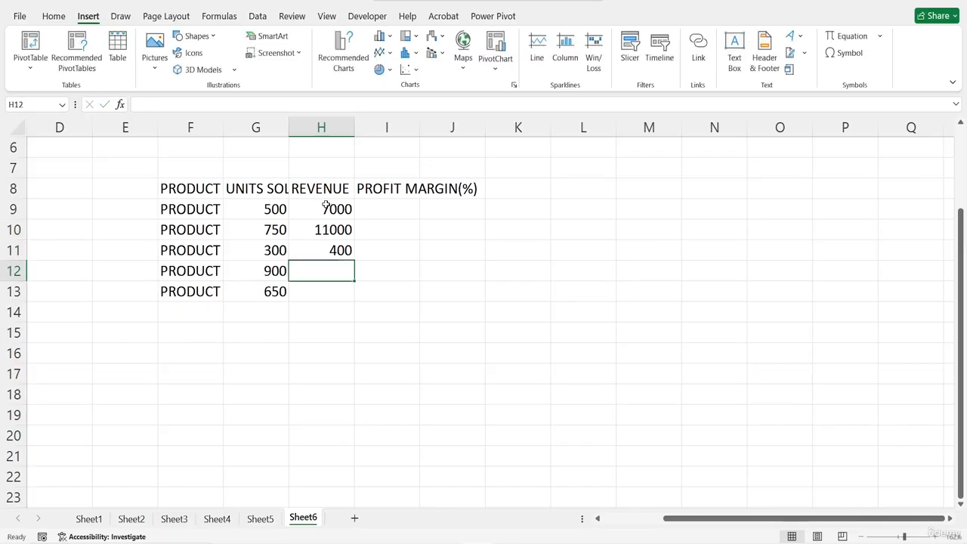
{"action": "left_click", "coordinate": [339, 250]}
{"action": "double_click", "coordinate": [339, 250]}
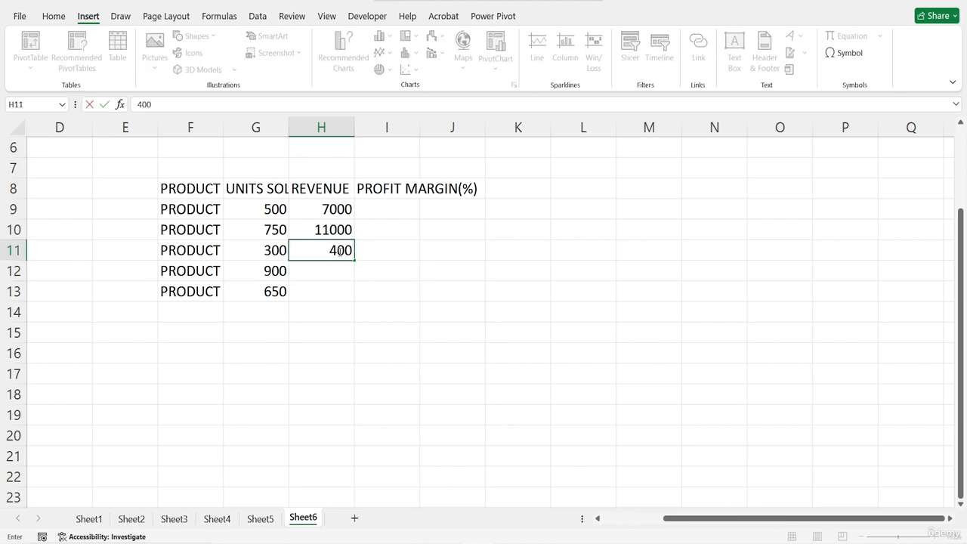
{"action": "type", "text": "0"}
{"action": "key", "text": "Return"}
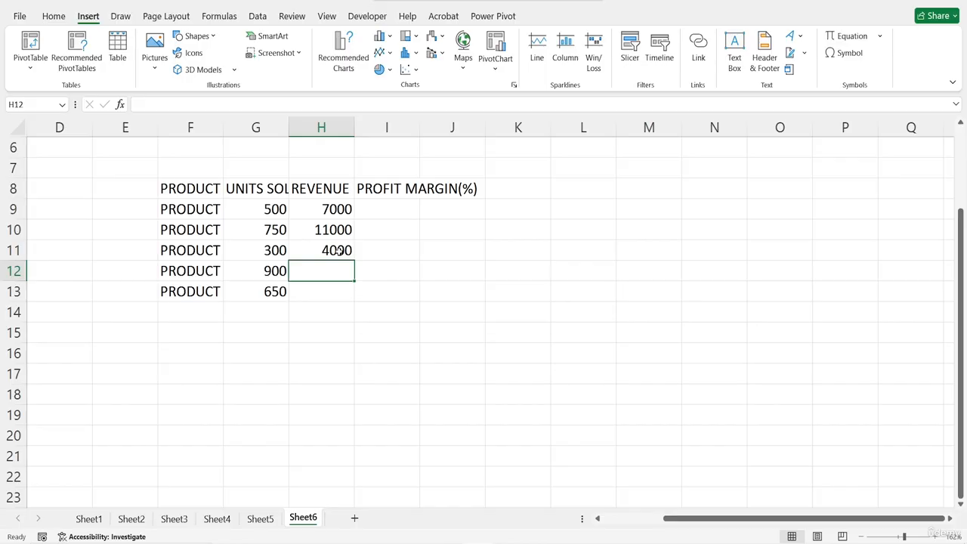
- Enter revenues of 13500 for PRODUCT D in cell H12 and 9500 for PRODUCT E in cell H13
{"action": "type", "text": "13500"}
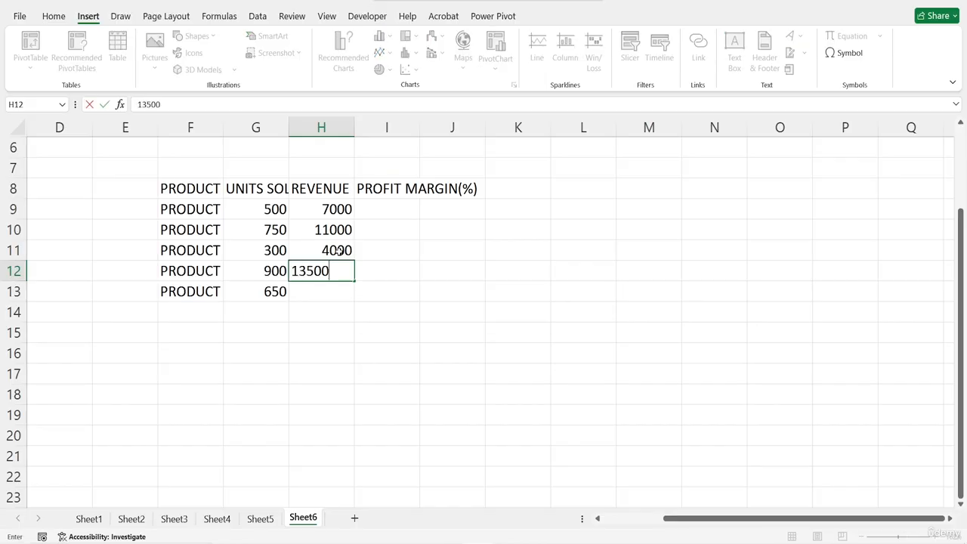
{"action": "key", "text": "Return"}
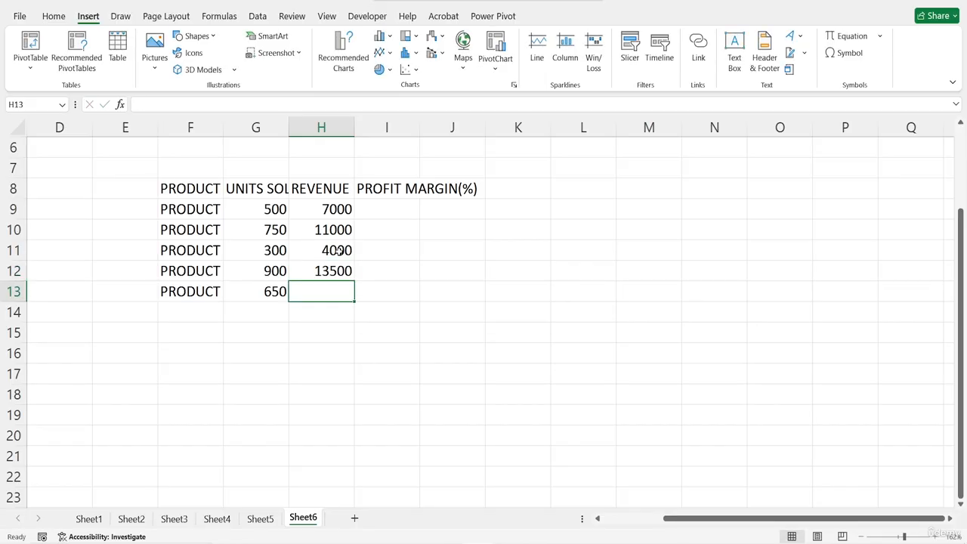
{"action": "type", "text": "9500"}
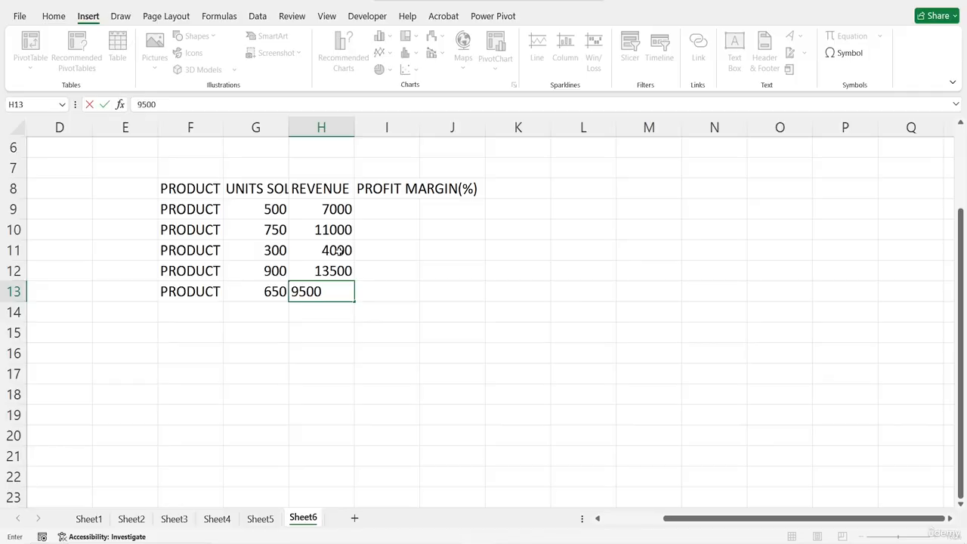
{"action": "key", "text": "Return"}
- Fill in the profit margins for products A to E in cells I9 to I13 with 10, 15, 8, 20 and 12
{"action": "left_click", "coordinate": [398, 207]}
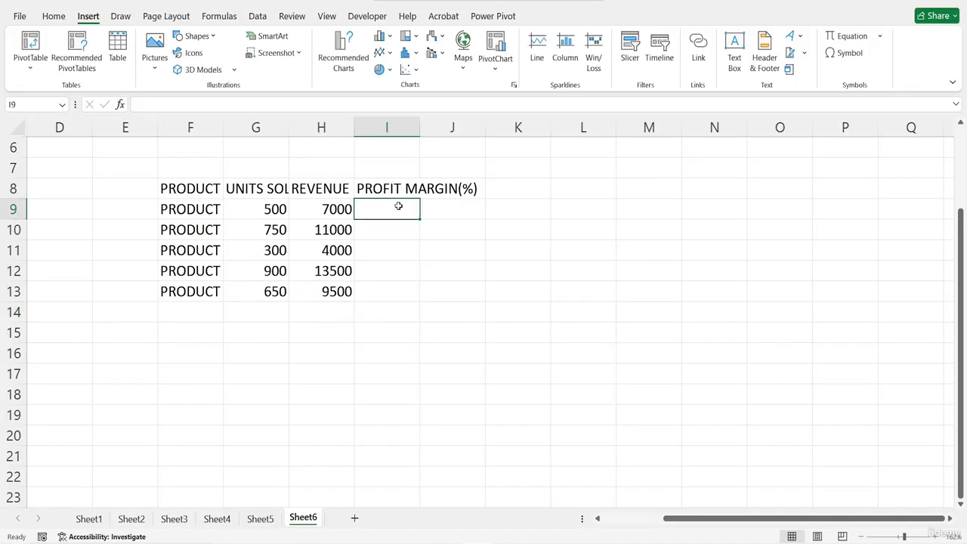
{"action": "type", "text": "10"}
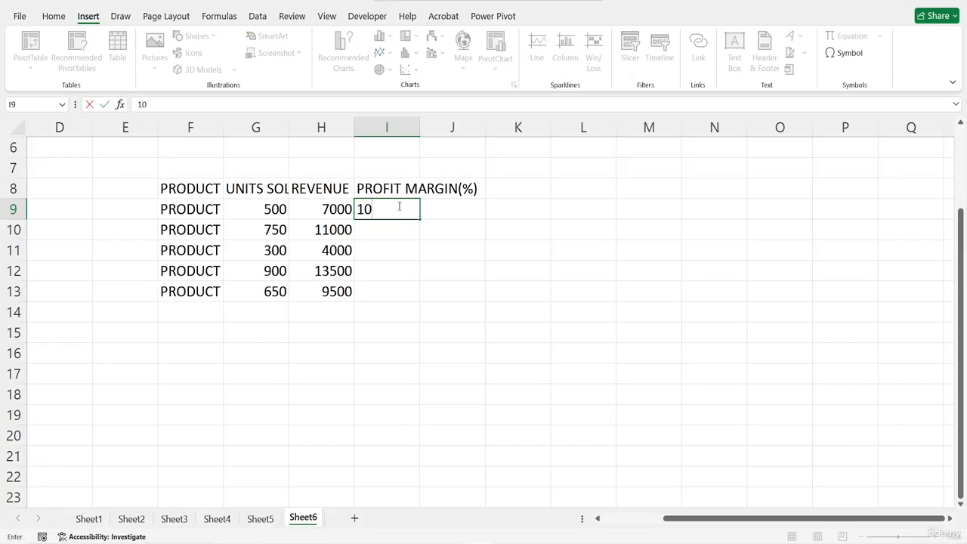
{"action": "key", "text": "Return"}
{"action": "type", "text": "15"}
{"action": "key", "text": "Return"}
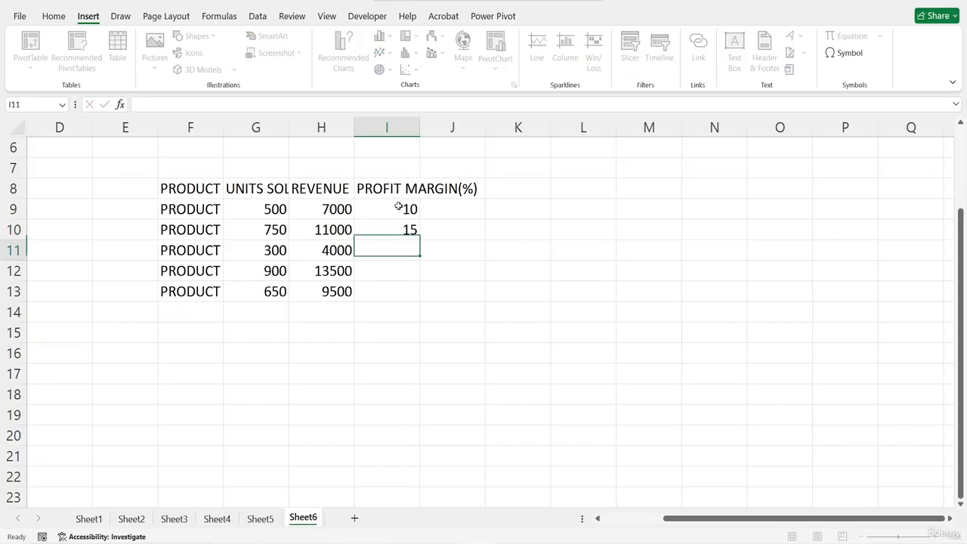
{"action": "type", "text": "8"}
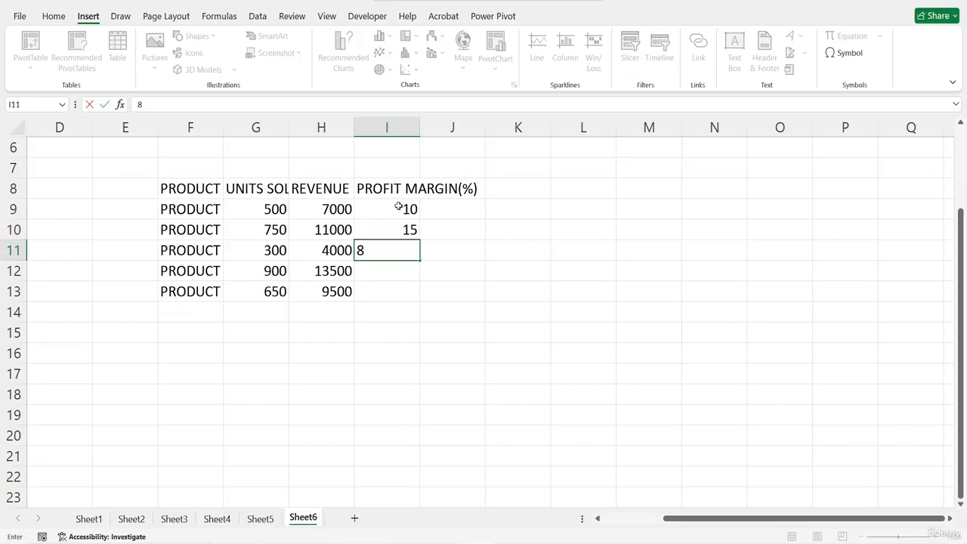
{"action": "key", "text": "Return"}
{"action": "type", "text": "20"}
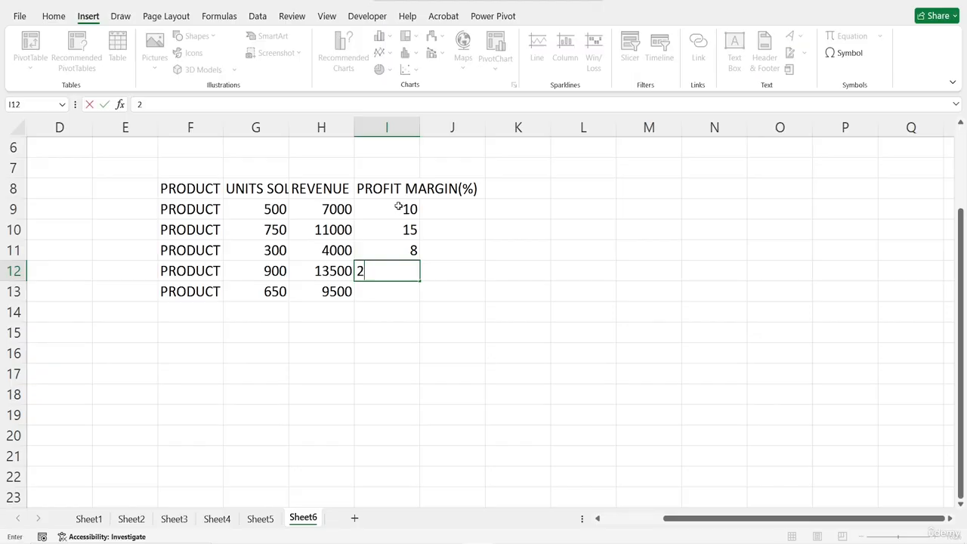
{"action": "key", "text": "Return"}
{"action": "type", "text": "12"}
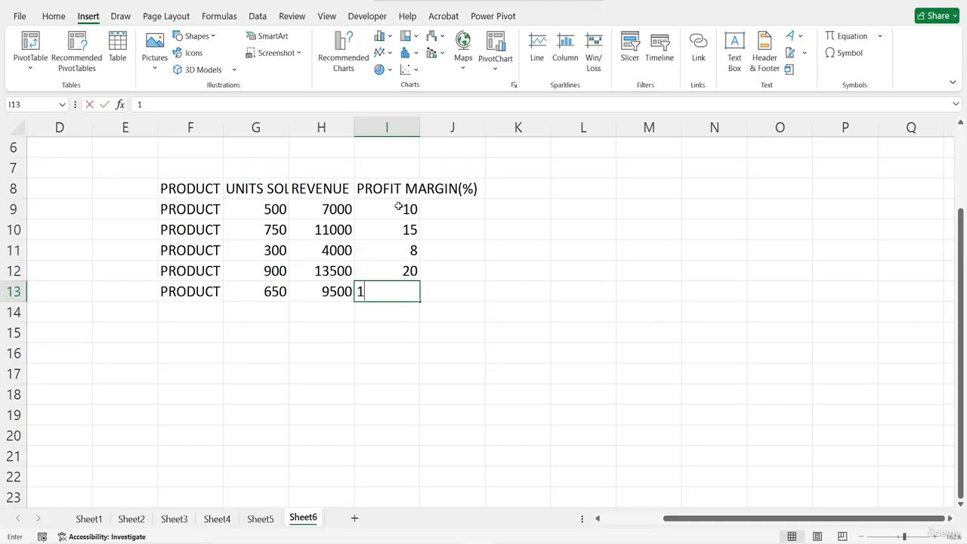
{"action": "key", "text": "Return"}
- Format the revenue values in H9:H13 as dollar accounting amounts without decimals
{"action": "left_click_drag", "start_coordinate": [327, 208], "coordinate": [332, 291]}
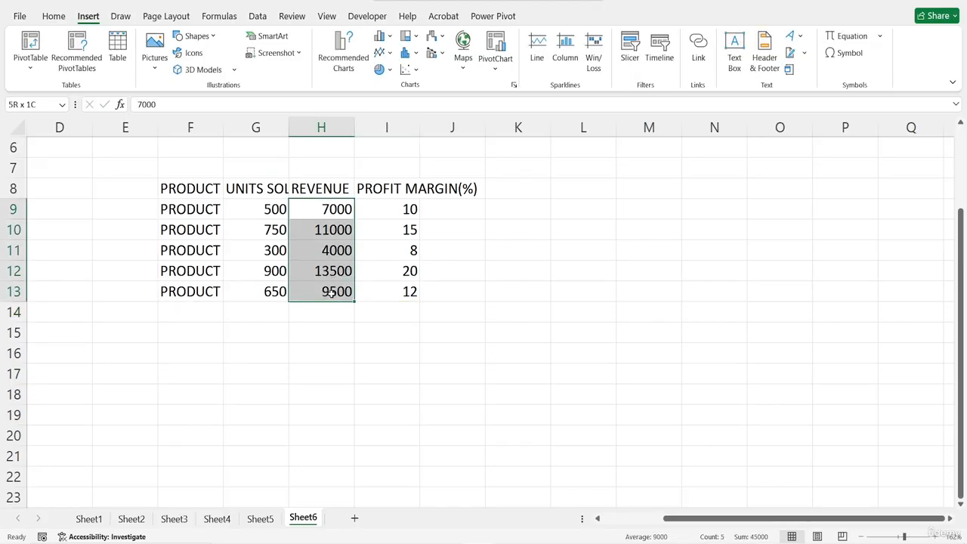
{"action": "left_click", "coordinate": [54, 16]}
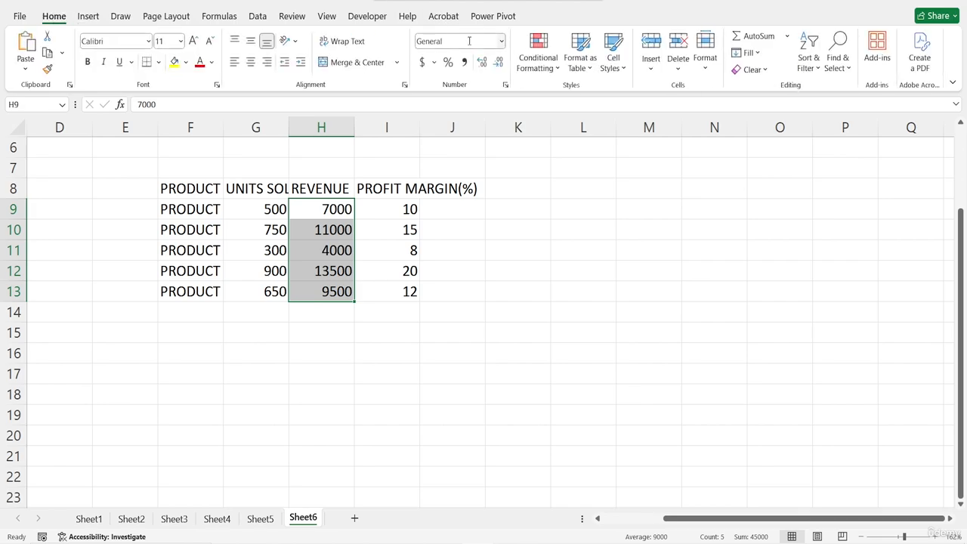
{"action": "left_click", "coordinate": [423, 62]}
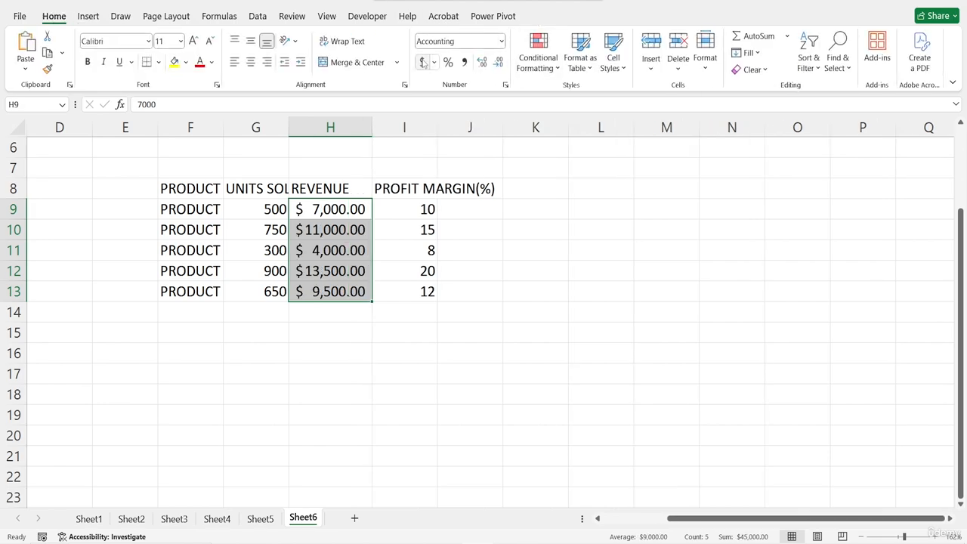
{"action": "left_click", "coordinate": [498, 66]}
{"action": "left_click", "coordinate": [498, 66]}
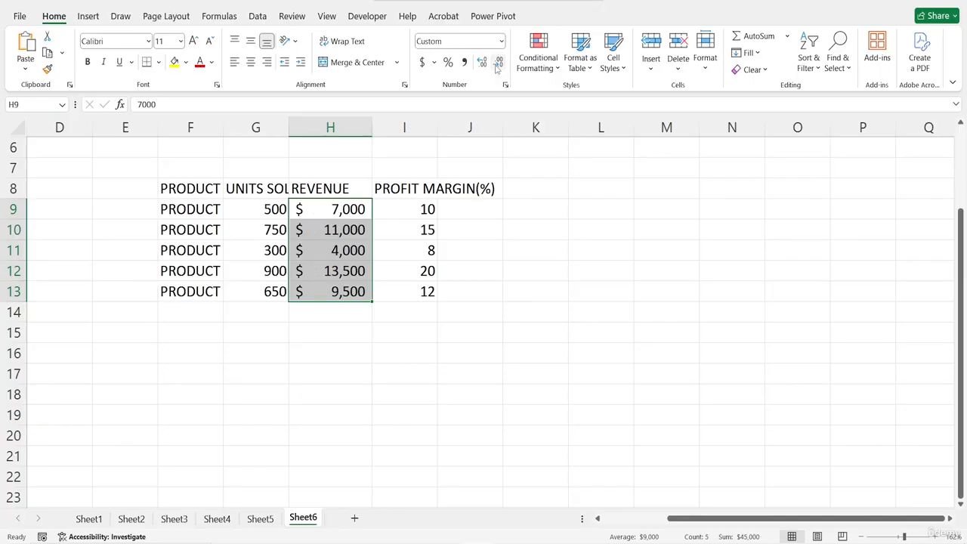
- Convert the product data in F8:I13 into a table with a header row
{"action": "left_click", "coordinate": [195, 189]}
{"action": "left_click_drag", "start_coordinate": [194, 188], "coordinate": [411, 295]}
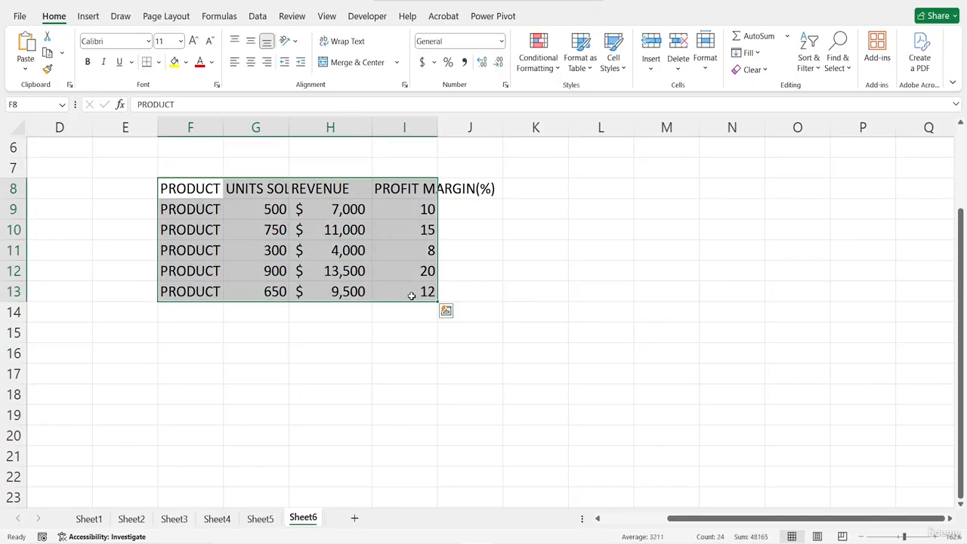
{"action": "key", "text": "ctrl+t"}
{"action": "key", "text": "Return"}
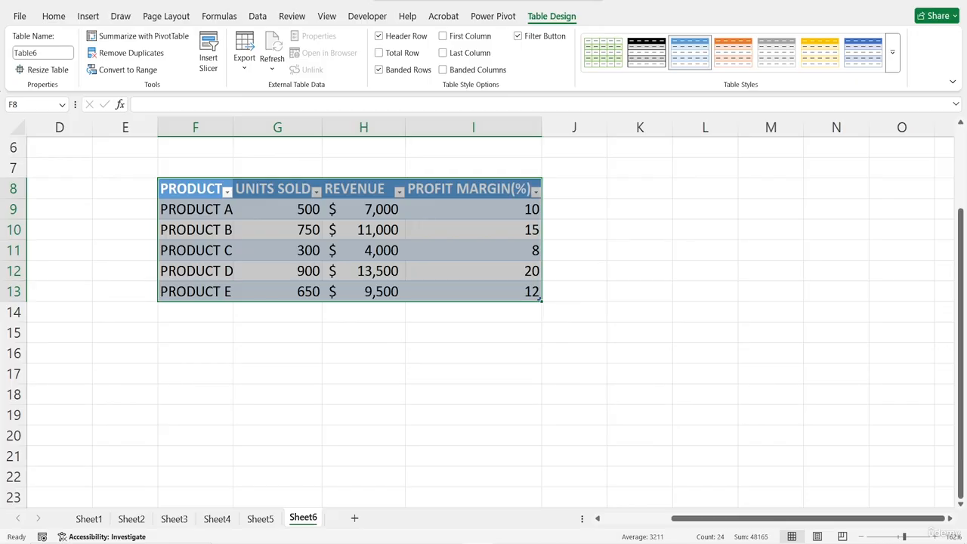
- Insert a Bubble chart from the product table
{"action": "left_click", "coordinate": [88, 17]}
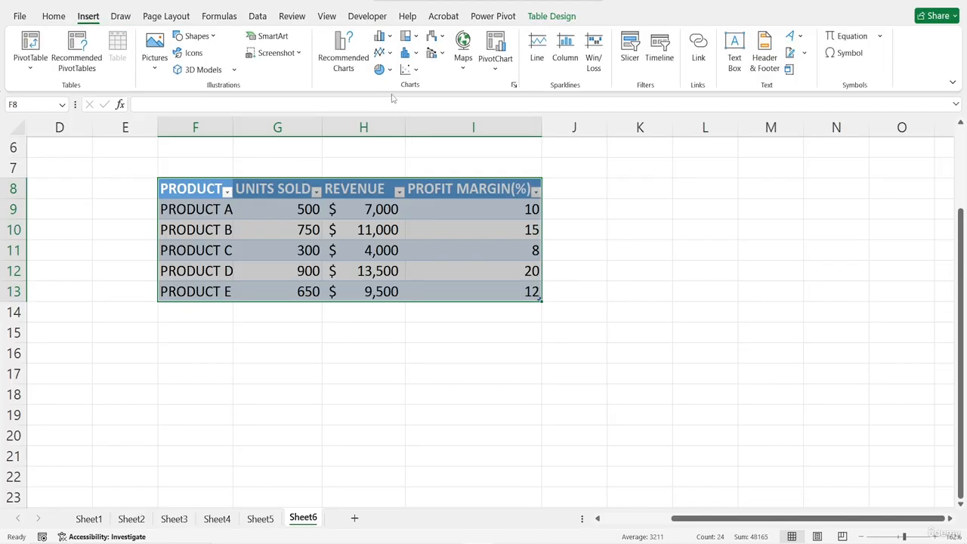
{"action": "left_click", "coordinate": [415, 71]}
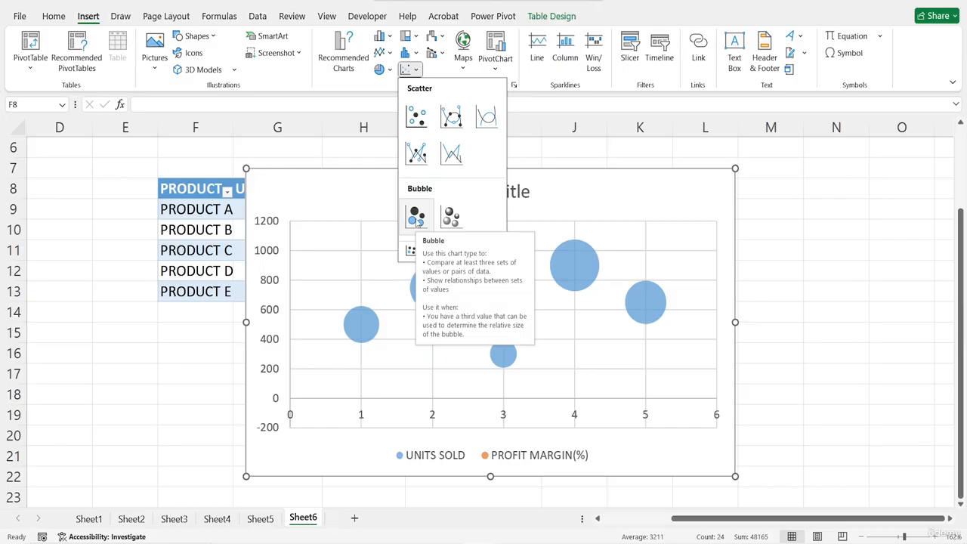
{"action": "left_click", "coordinate": [417, 218]}
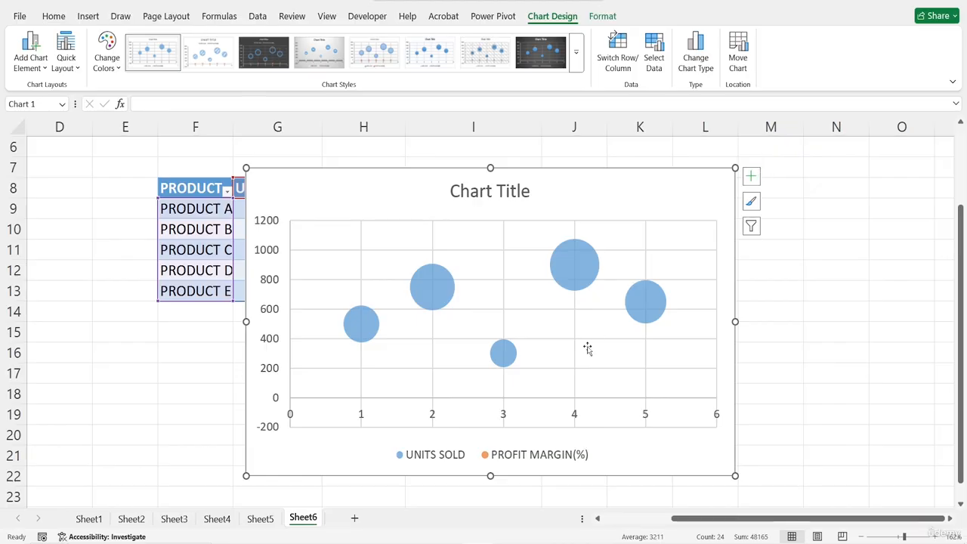
{"action": "scroll", "coordinate": [588, 348], "scroll_direction": "down", "scroll_amount": 2}
{"action": "scroll", "coordinate": [586, 346], "scroll_direction": "up", "scroll_amount": 1}
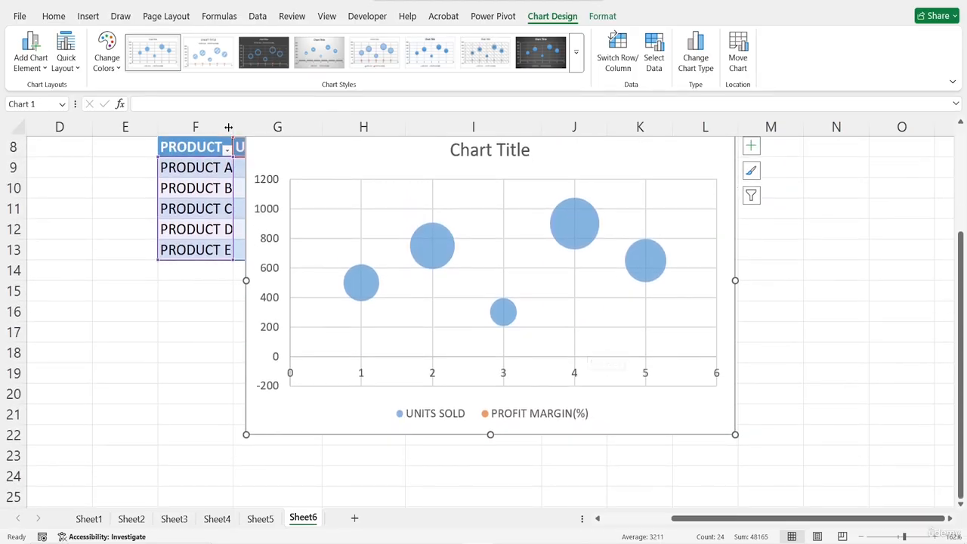
- Check the recommended chart types for the bubble chart, then delete the chart from the sheet
{"action": "left_click", "coordinate": [96, 16]}
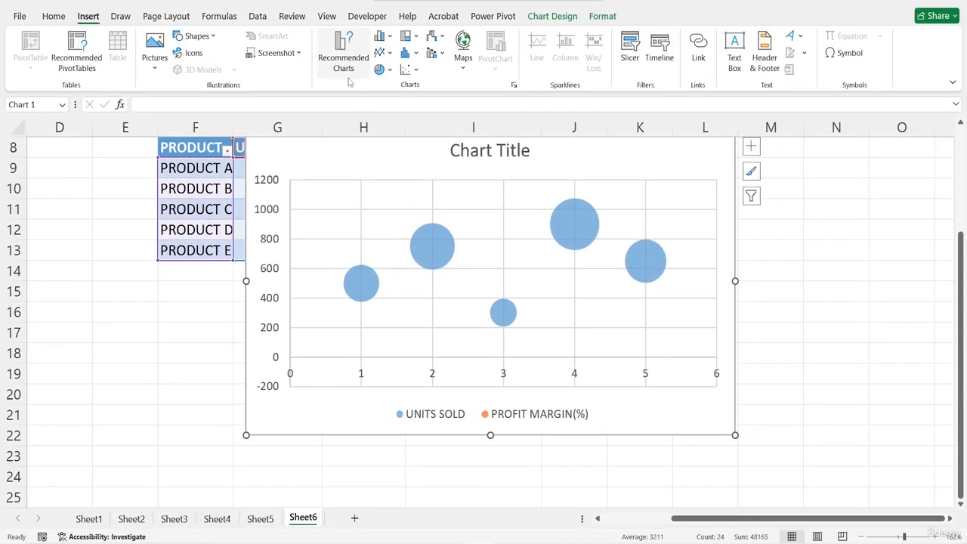
{"action": "left_click", "coordinate": [348, 74]}
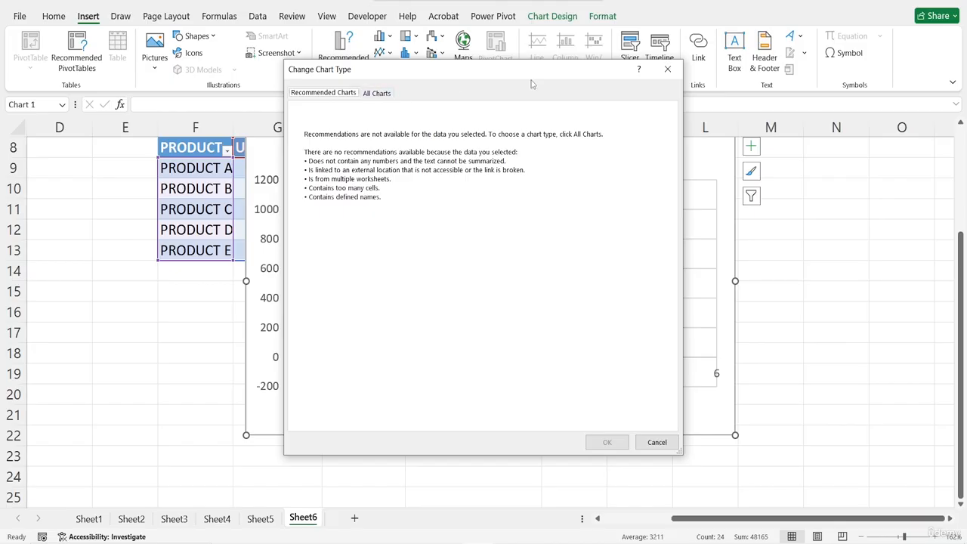
{"action": "left_click", "coordinate": [668, 68]}
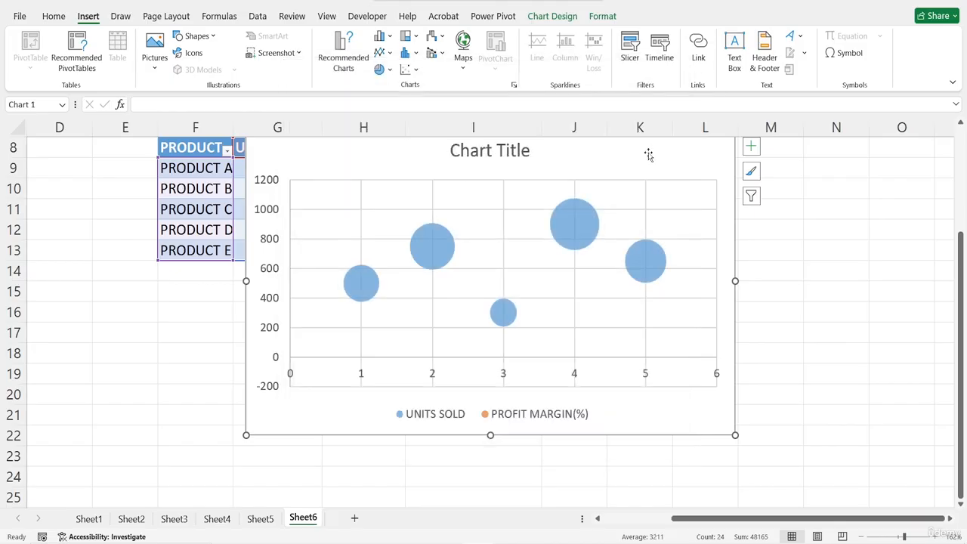
{"action": "key", "text": "Delete"}
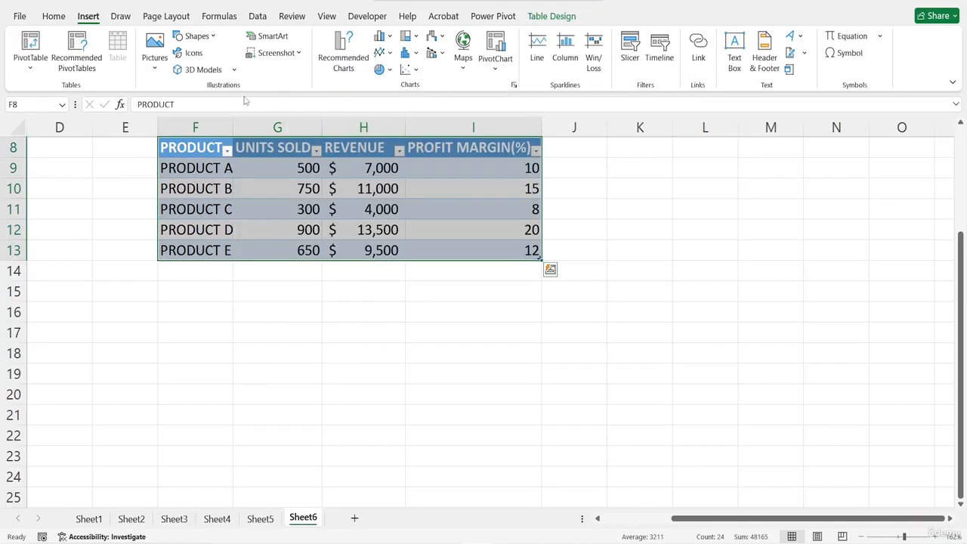
- Insert the first Bubble variant of the X Y (Scatter) charts for the product table, choosing from the full list of chart types
{"action": "left_click", "coordinate": [344, 67]}
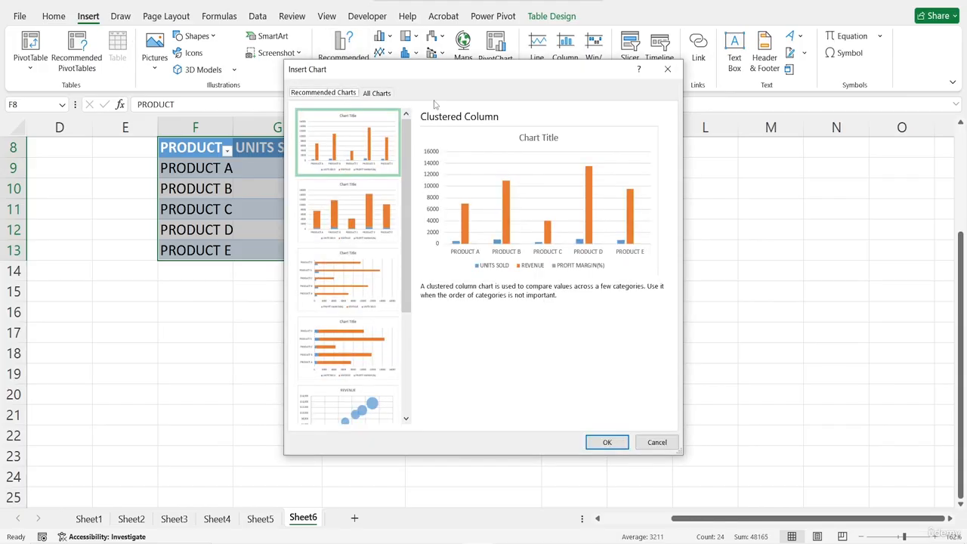
{"action": "left_click", "coordinate": [384, 94]}
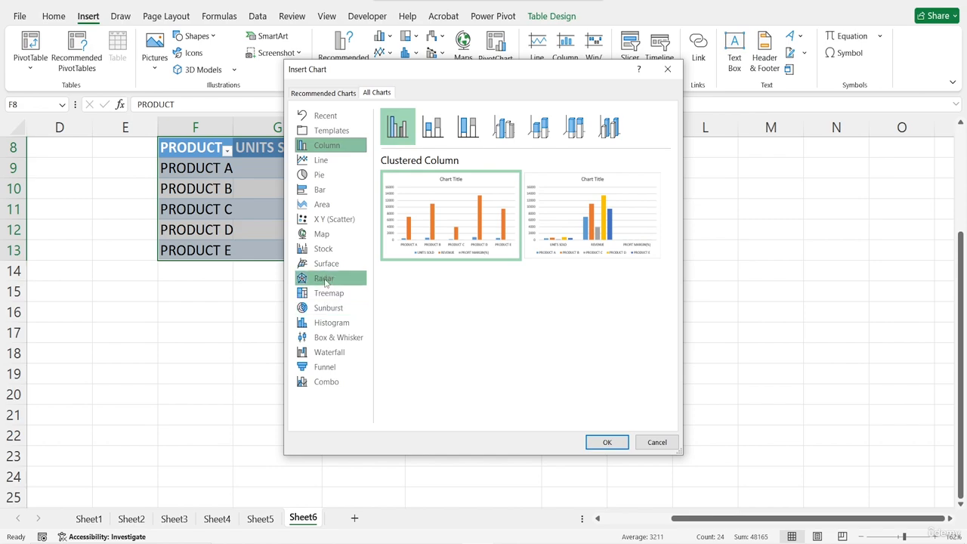
{"action": "left_click", "coordinate": [333, 220]}
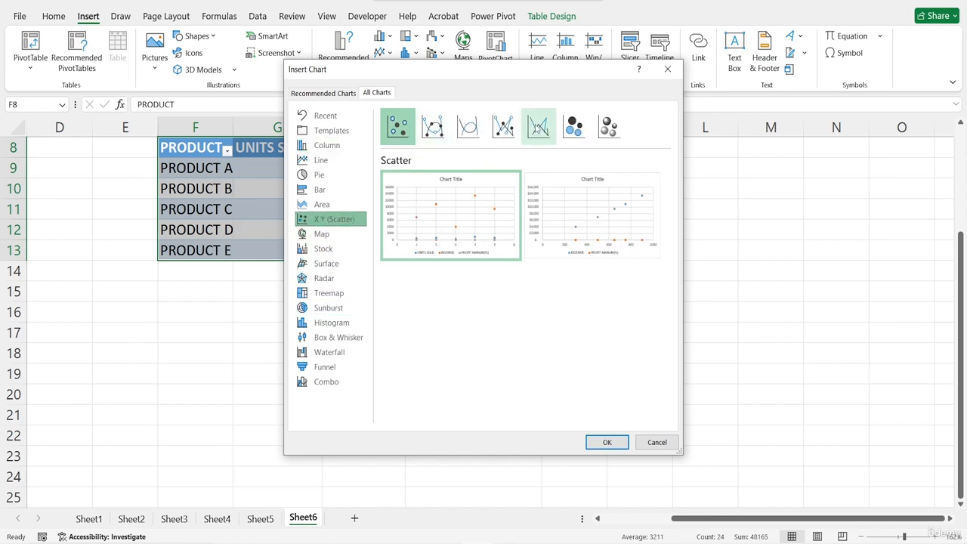
{"action": "left_click", "coordinate": [574, 126]}
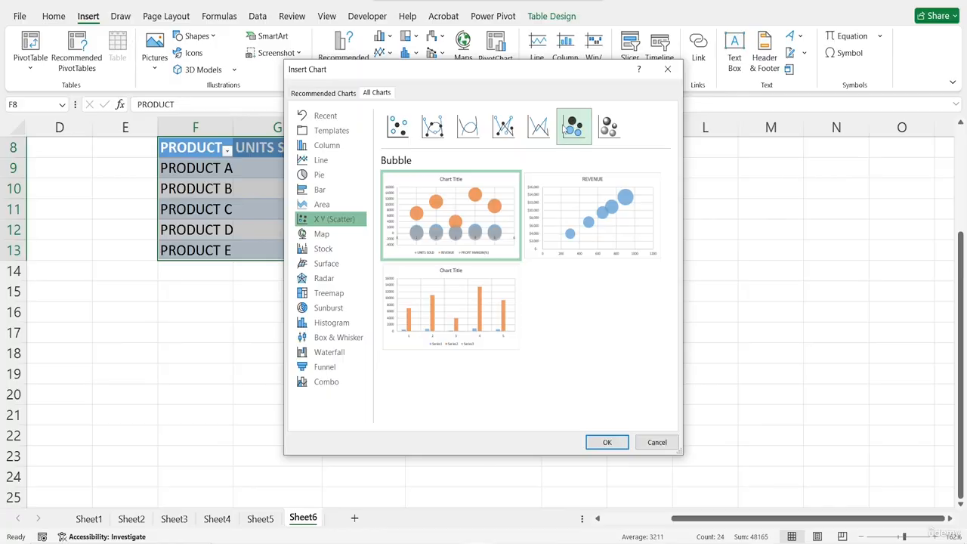
{"action": "mouse_move", "coordinate": [424, 226]}
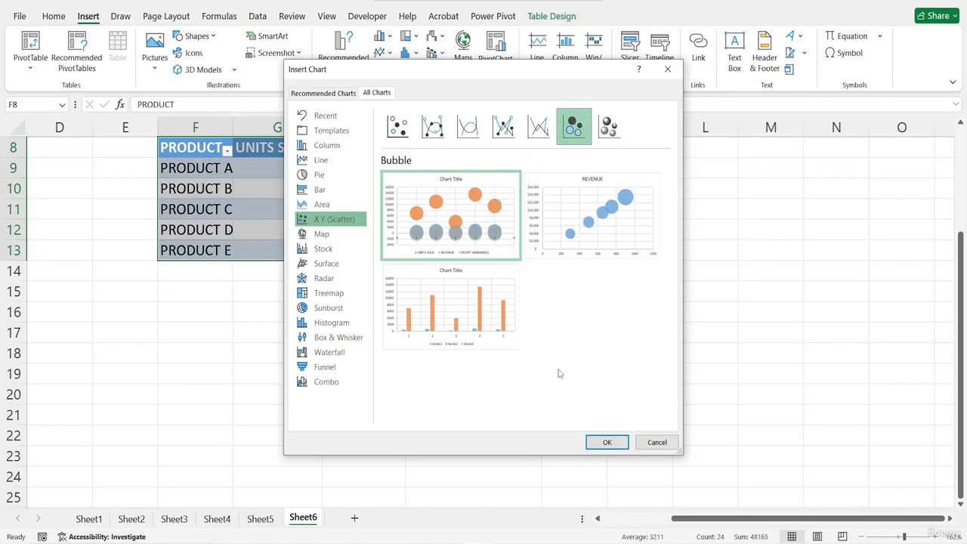
{"action": "mouse_move", "coordinate": [607, 201]}
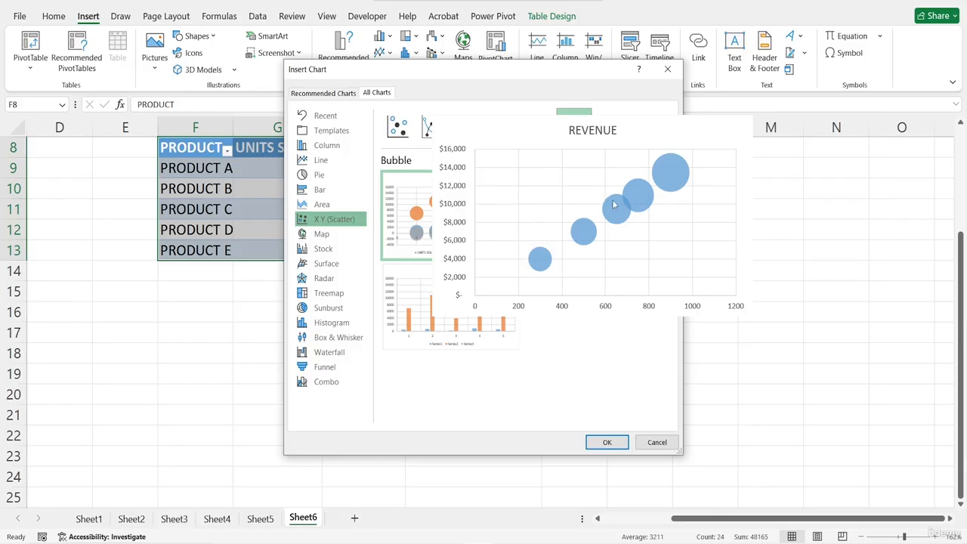
{"action": "mouse_move", "coordinate": [449, 302]}
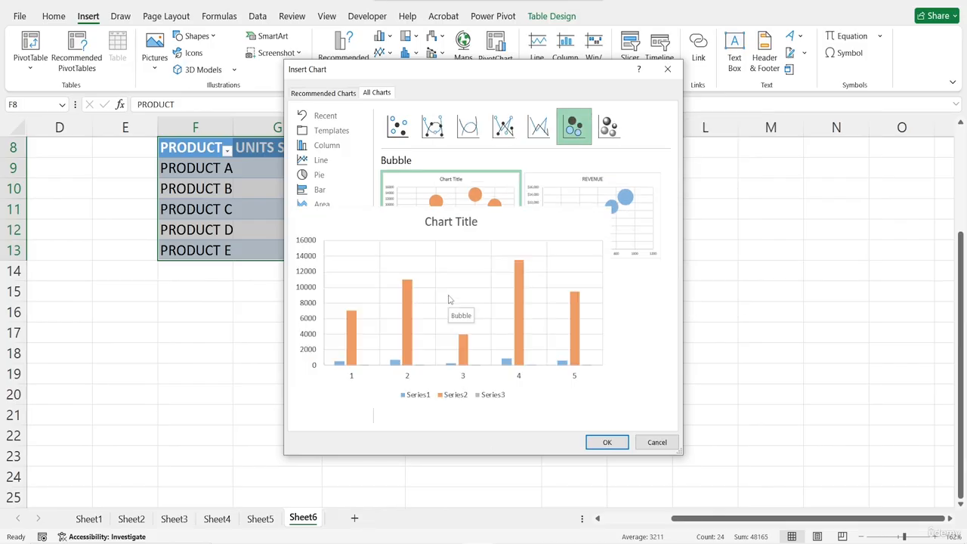
{"action": "mouse_move", "coordinate": [439, 198]}
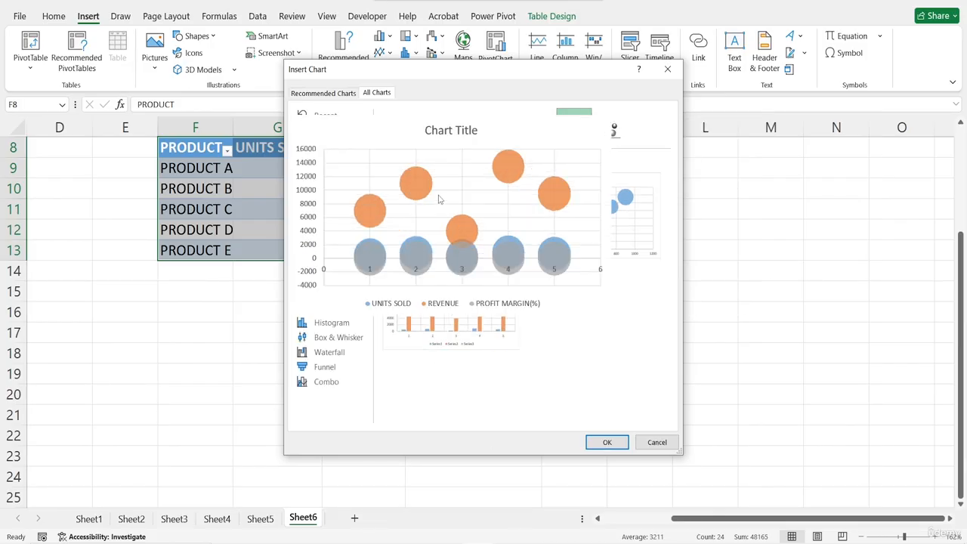
{"action": "left_click", "coordinate": [607, 442]}
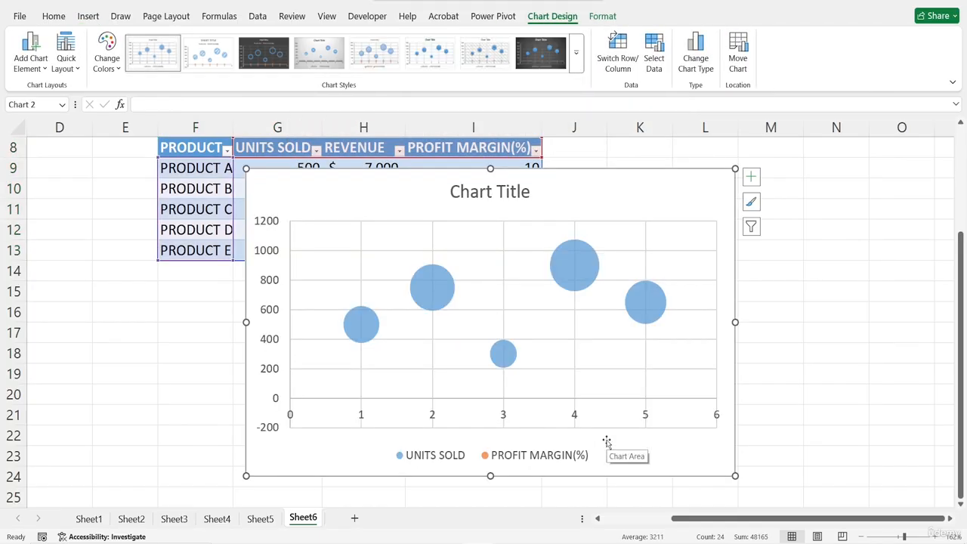
- Add data labels and axis titles to the bubble chart
{"action": "left_click", "coordinate": [751, 181]}
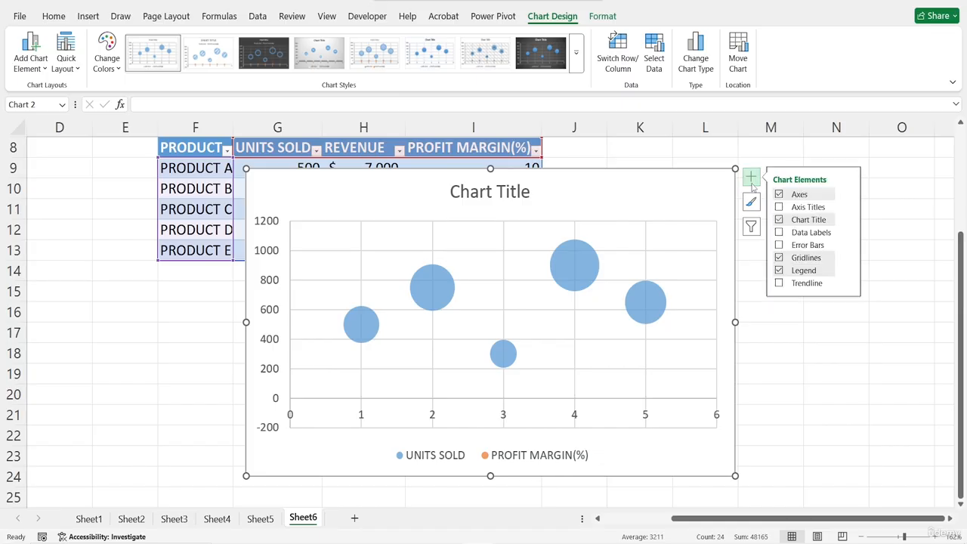
{"action": "left_click", "coordinate": [779, 233]}
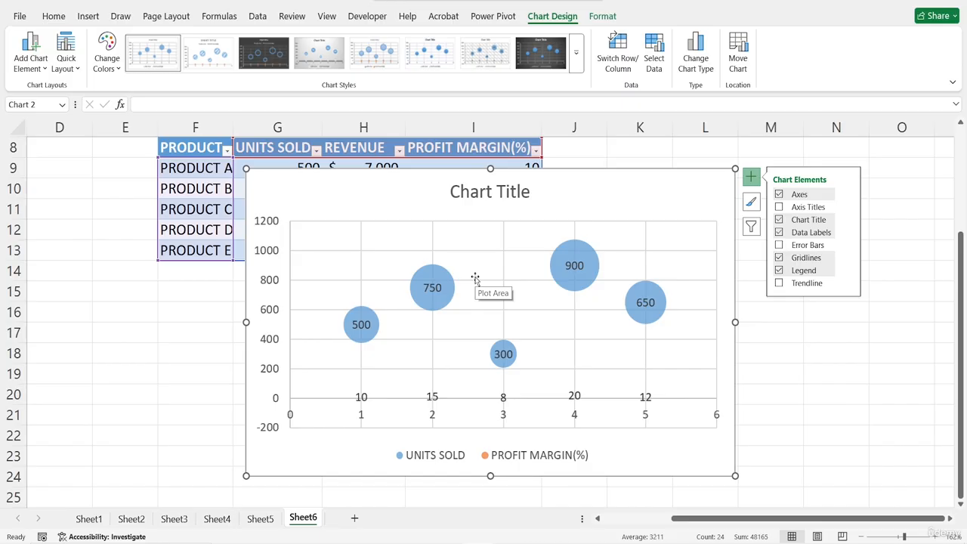
{"action": "left_click", "coordinate": [780, 207]}
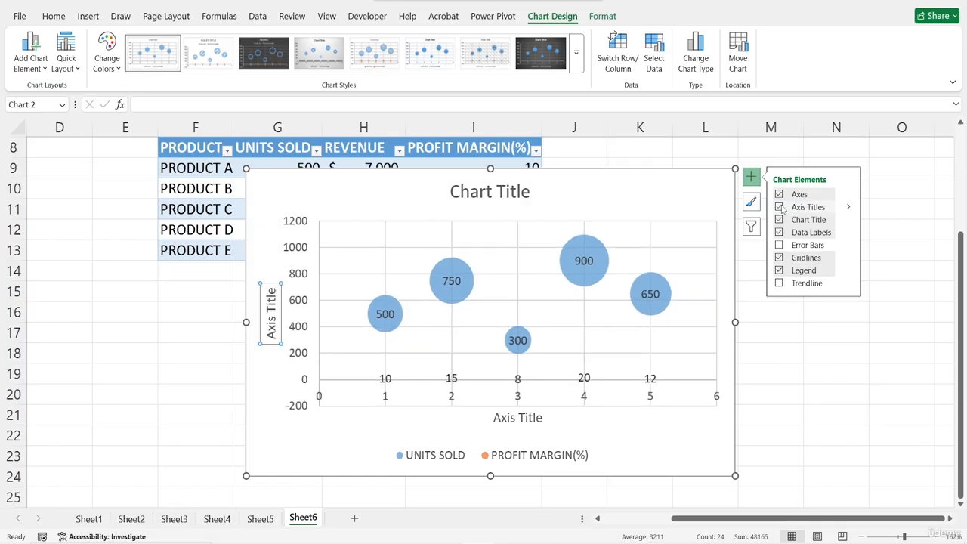
{"action": "left_click", "coordinate": [780, 207]}
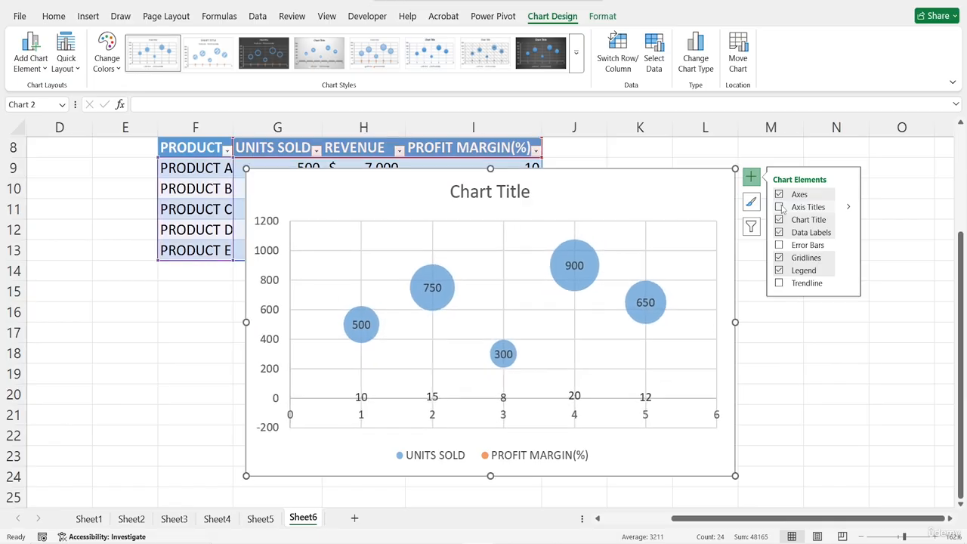
{"action": "left_click", "coordinate": [780, 207]}
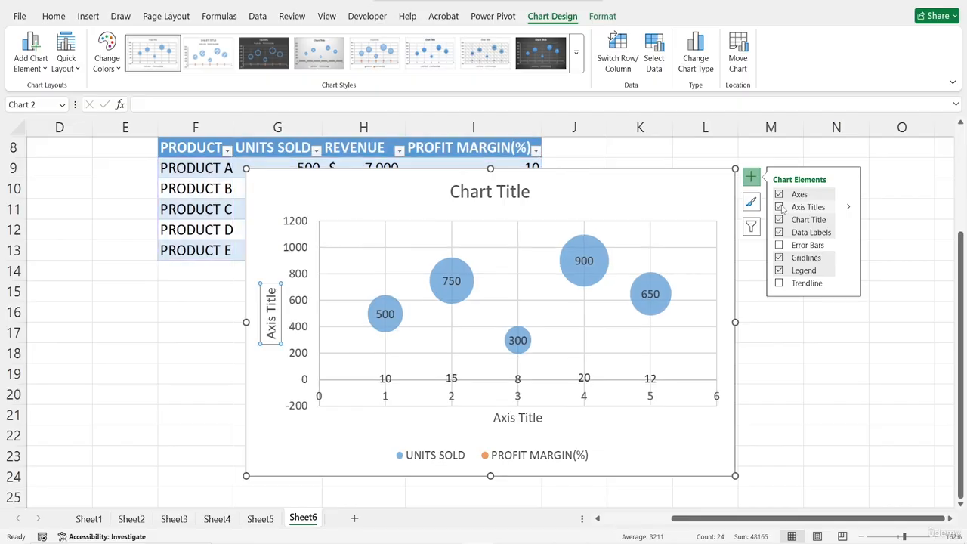
- Change the bubble chart's title to SALES PERFORMANCE BY PRODUCT
{"action": "left_click", "coordinate": [474, 194]}
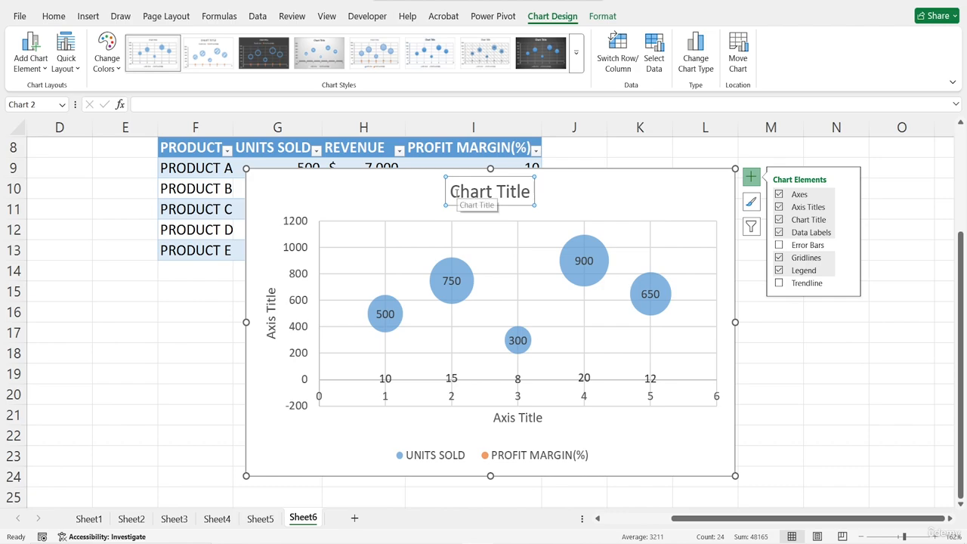
{"action": "left_click_drag", "start_coordinate": [449, 195], "coordinate": [534, 195]}
{"action": "type", "text": "SALES"}
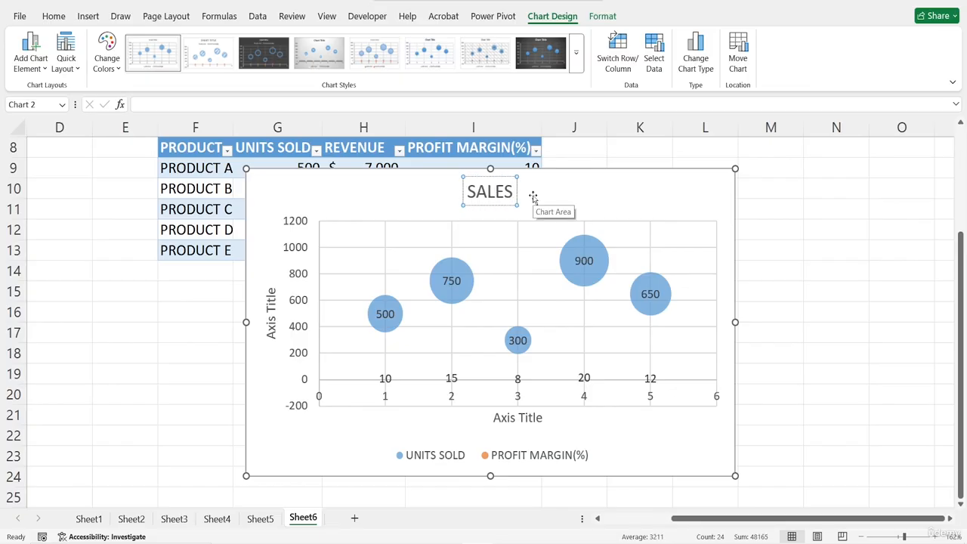
{"action": "type", "text": " PERFOR"}
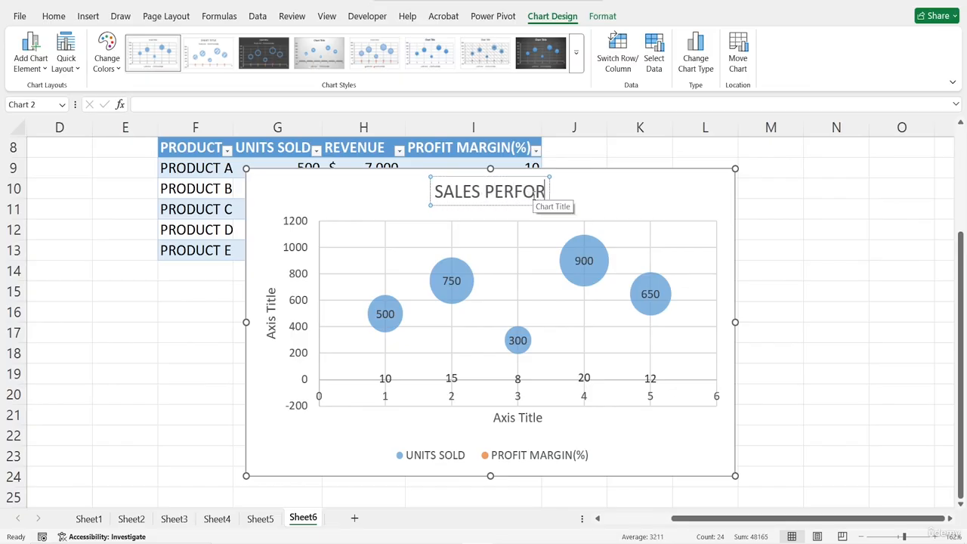
{"action": "type", "text": "MANCE"}
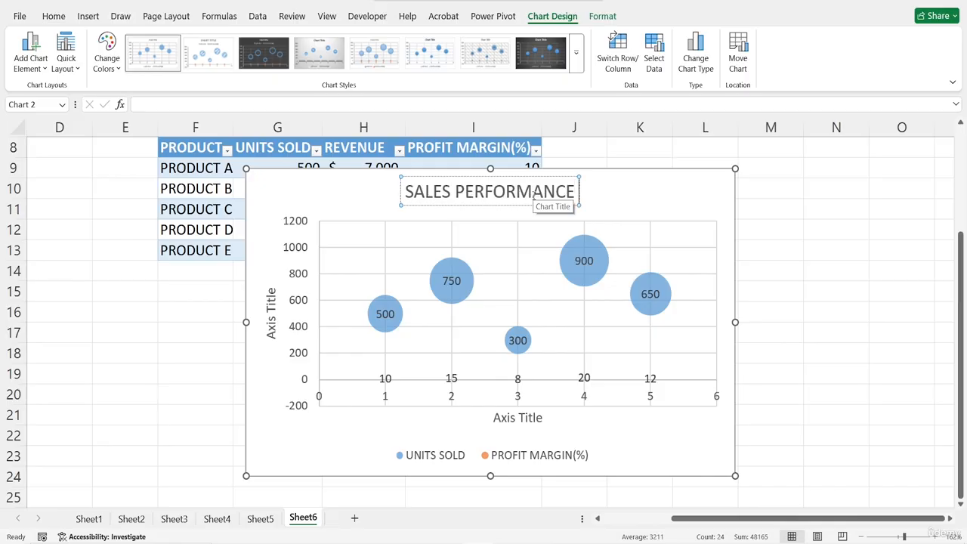
{"action": "type", "text": " BY"}
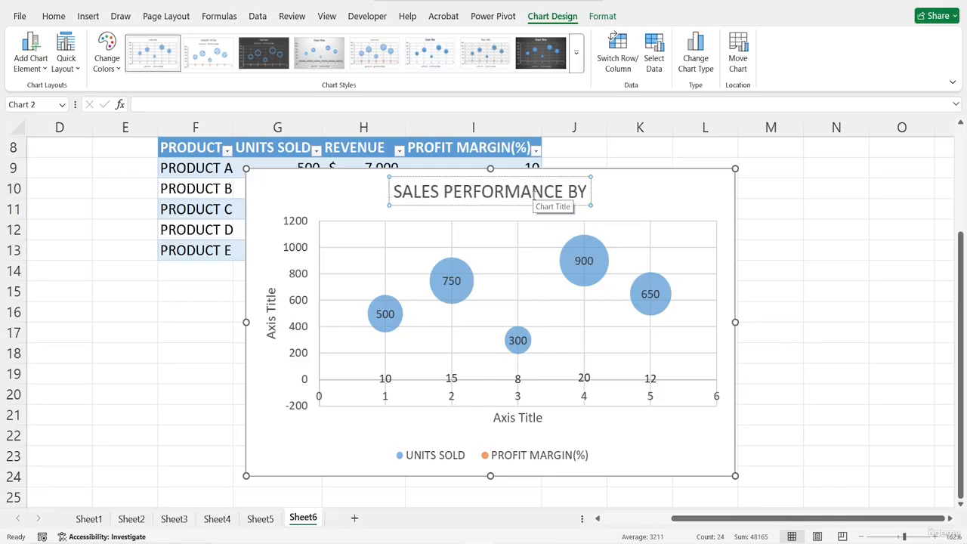
{"action": "type", "text": " PRODUCT"}
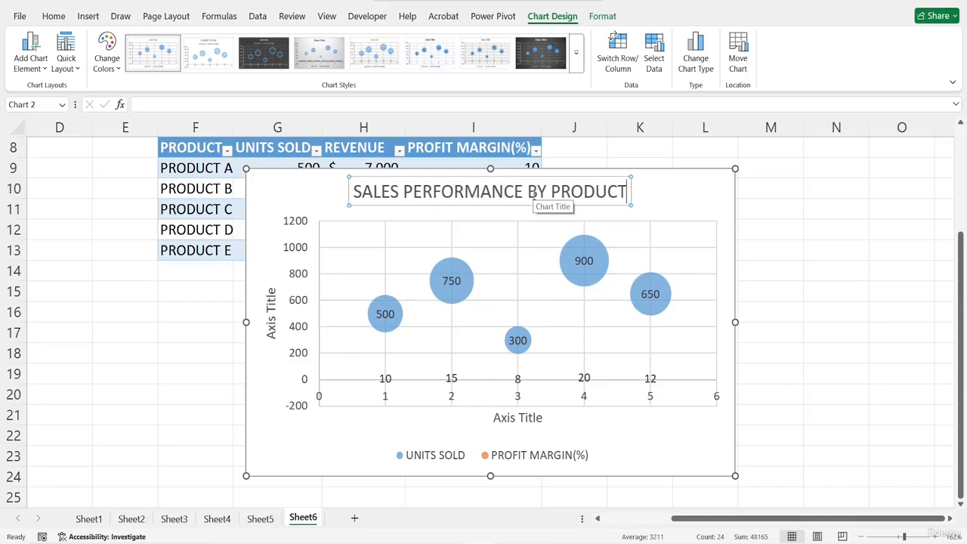
- Shift the chart slightly on the sheet and set its horizontal axis title to PROFIT MARGIN
{"action": "left_click", "coordinate": [504, 418]}
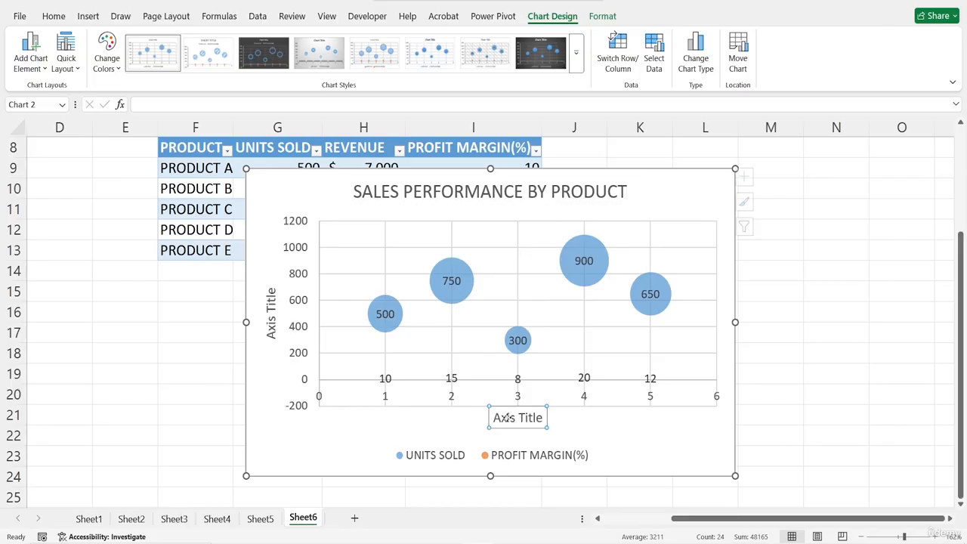
{"action": "left_click_drag", "start_coordinate": [496, 418], "coordinate": [558, 421]}
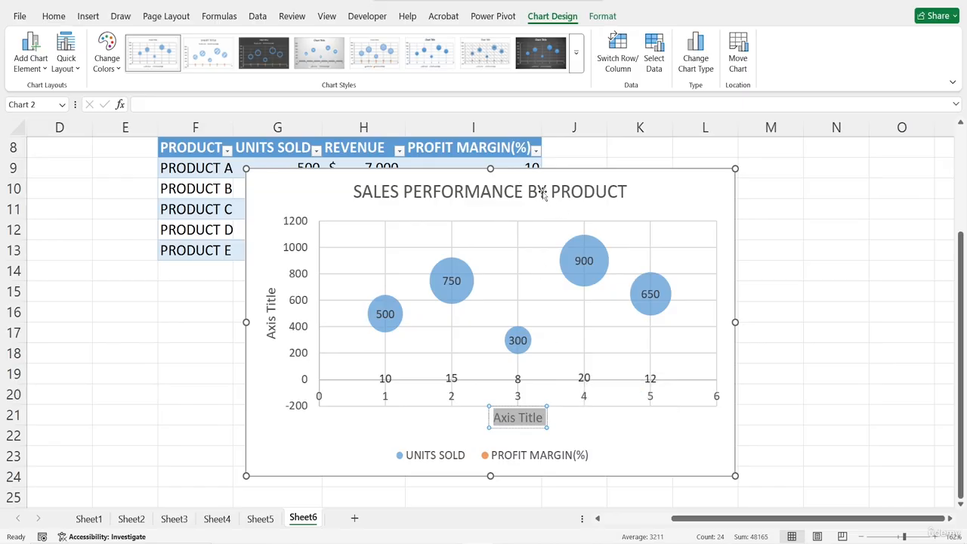
{"action": "mouse_move", "coordinate": [520, 191]}
{"action": "left_mouse_down"}
{"action": "mouse_move", "coordinate": [519, 252]}
{"action": "mouse_move", "coordinate": [469, 187]}
{"action": "mouse_move", "coordinate": [525, 195]}
{"action": "left_mouse_up"}
{"action": "left_click_drag", "start_coordinate": [339, 189], "coordinate": [366, 155]}
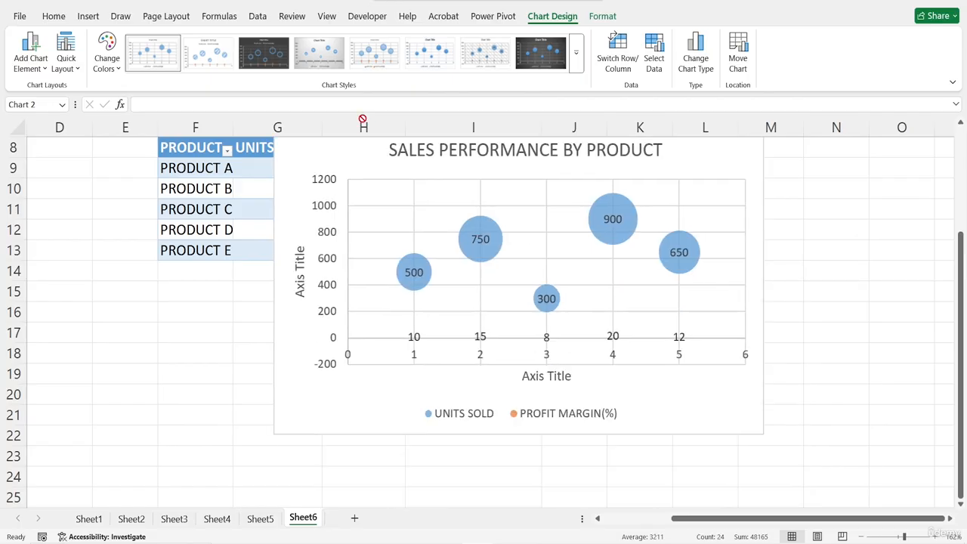
{"action": "left_click_drag", "start_coordinate": [363, 121], "coordinate": [364, 170]}
{"action": "left_click", "coordinate": [534, 402]}
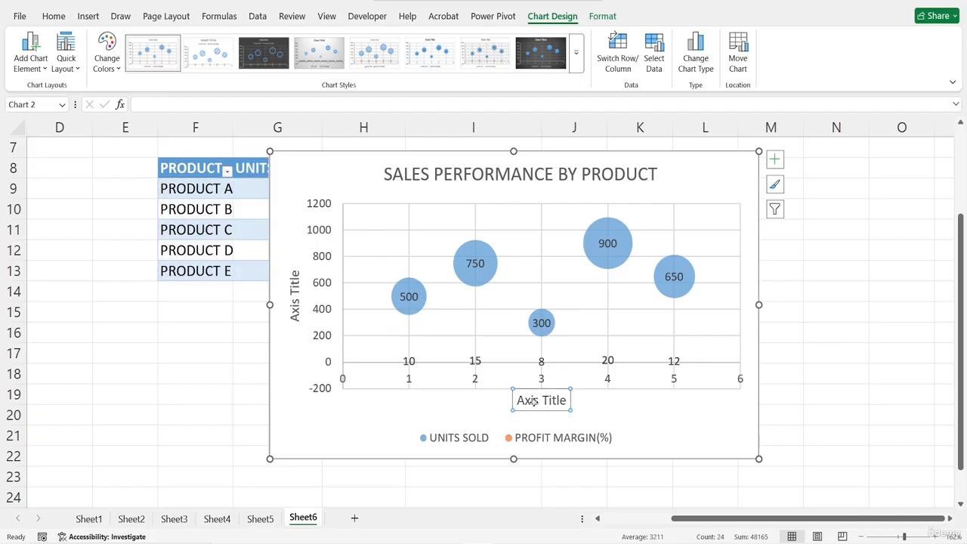
{"action": "left_click_drag", "start_coordinate": [516, 400], "coordinate": [568, 399]}
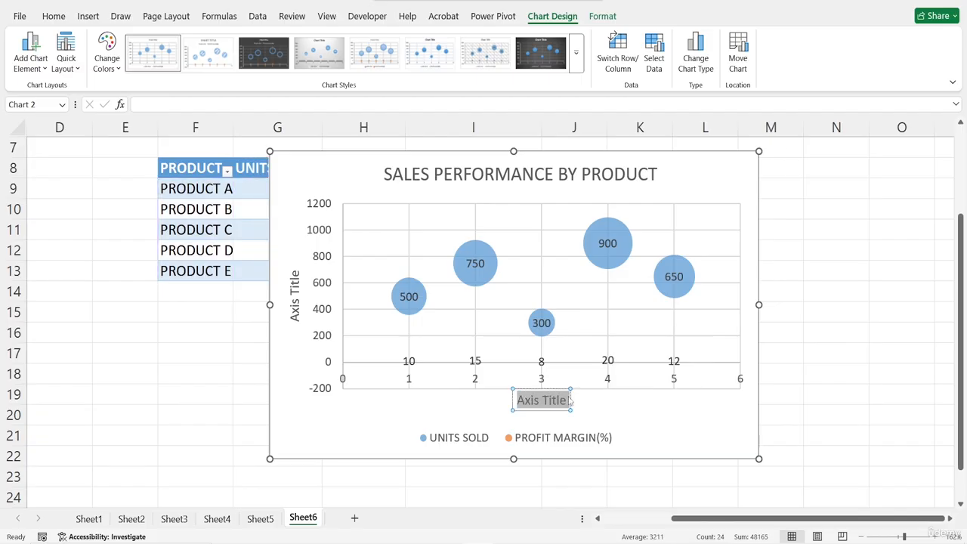
{"action": "type", "text": "PROFIT M"}
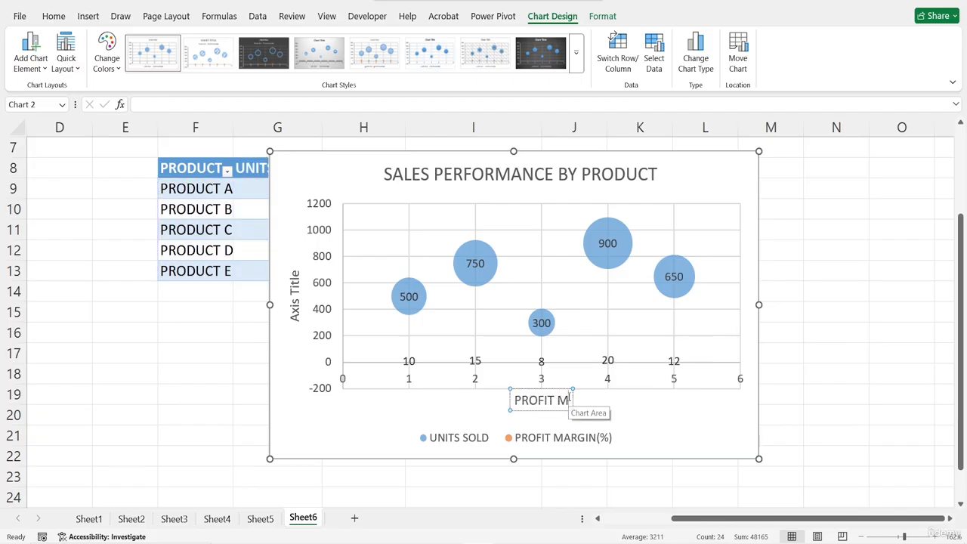
{"action": "type", "text": "ARGIN"}
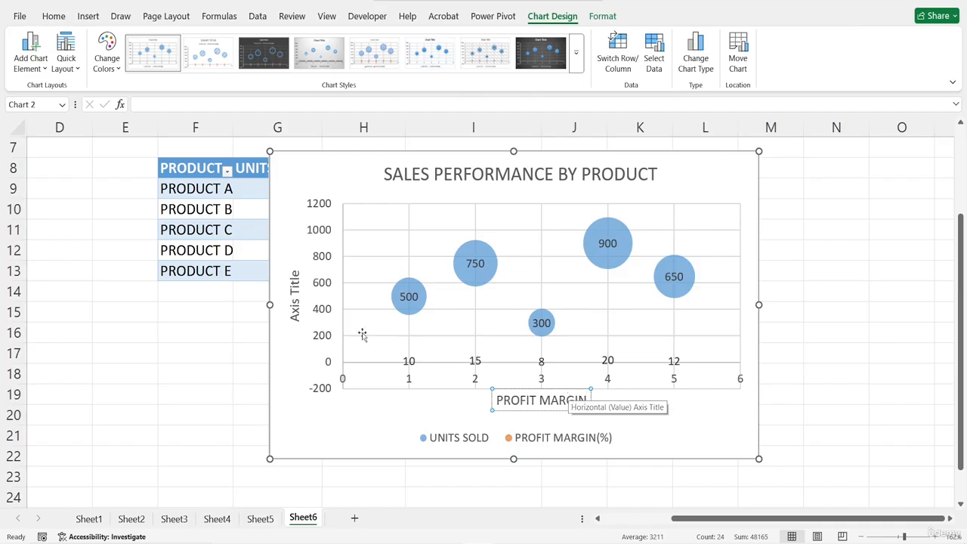
- Set the chart's vertical axis title to UNITS SOLD
{"action": "left_click", "coordinate": [297, 274]}
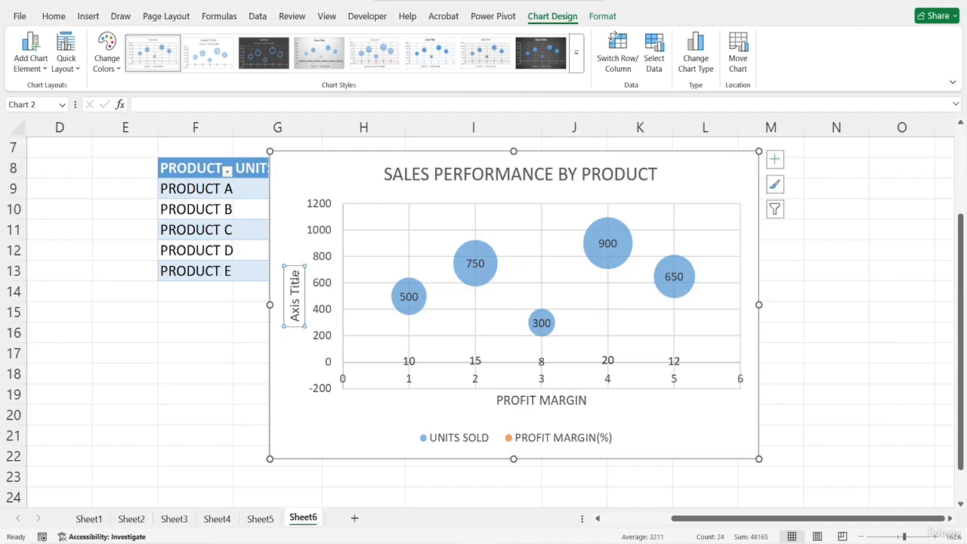
{"action": "left_click_drag", "start_coordinate": [295, 271], "coordinate": [303, 338]}
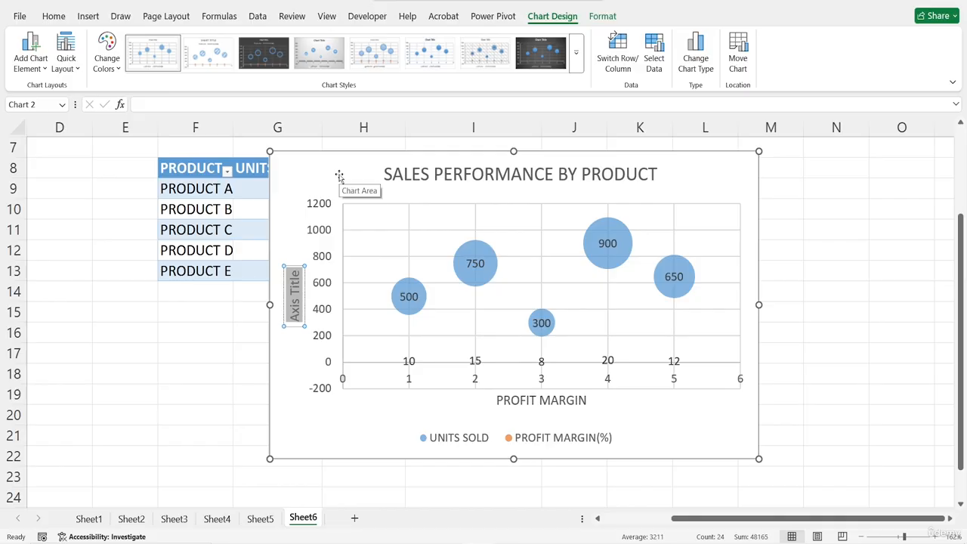
{"action": "type", "text": "UNITS"}
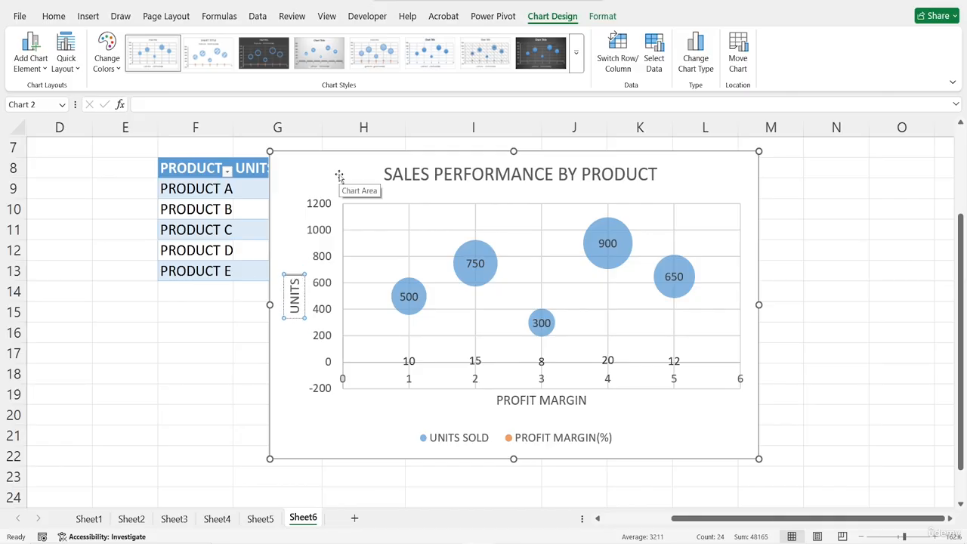
{"action": "type", "text": " SOLD"}
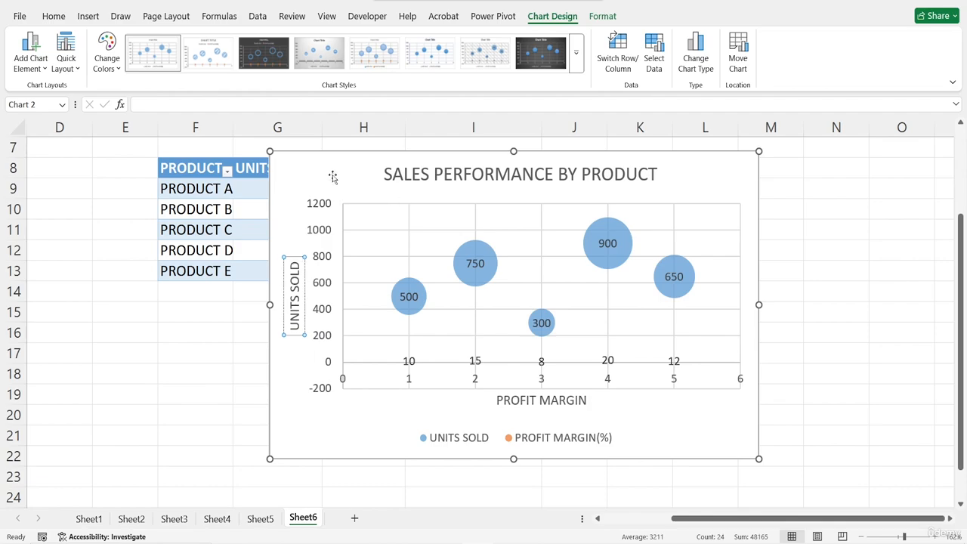
{"action": "left_click", "coordinate": [329, 175]}
- Remove the plotted bubbles from the chart and check the chart area formatting options
{"action": "left_click", "coordinate": [556, 293]}
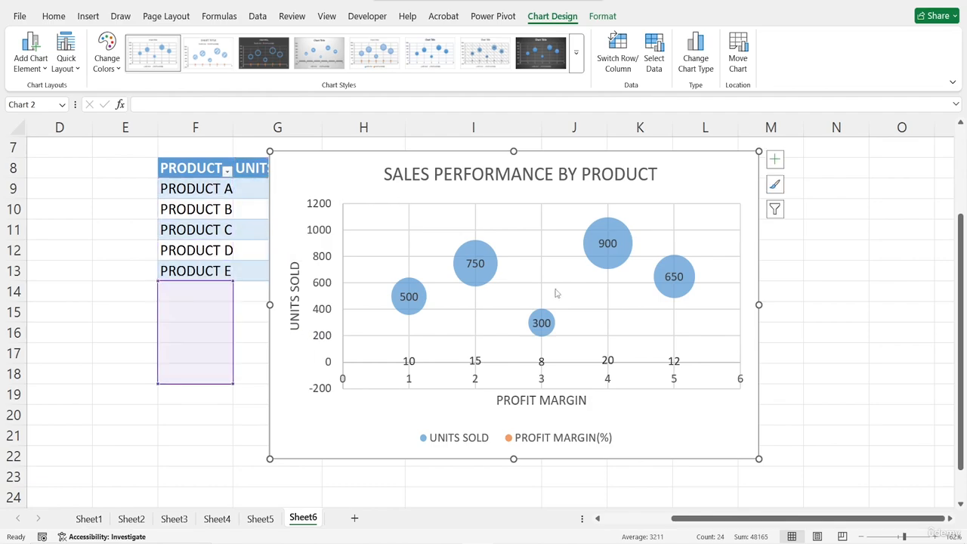
{"action": "key", "text": "Delete"}
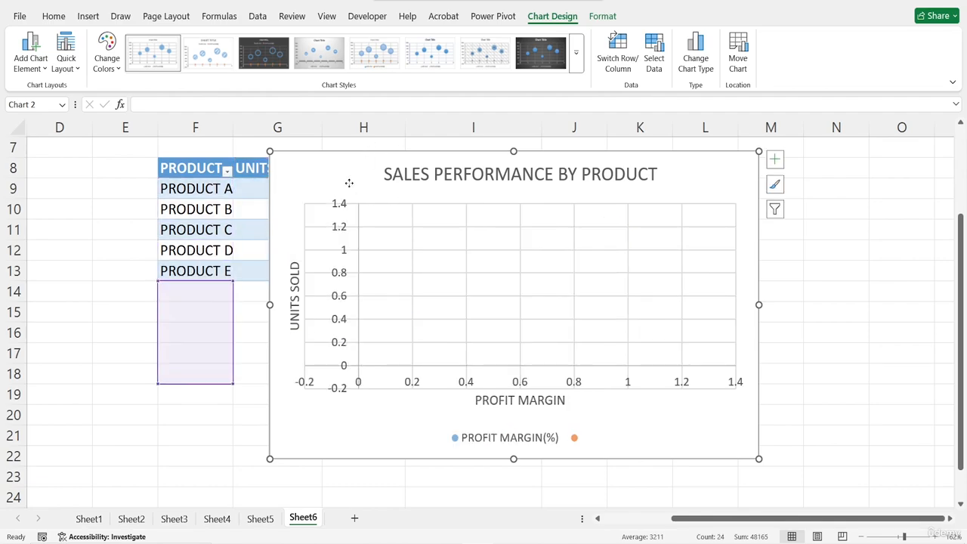
{"action": "key", "text": "ctrl+1"}
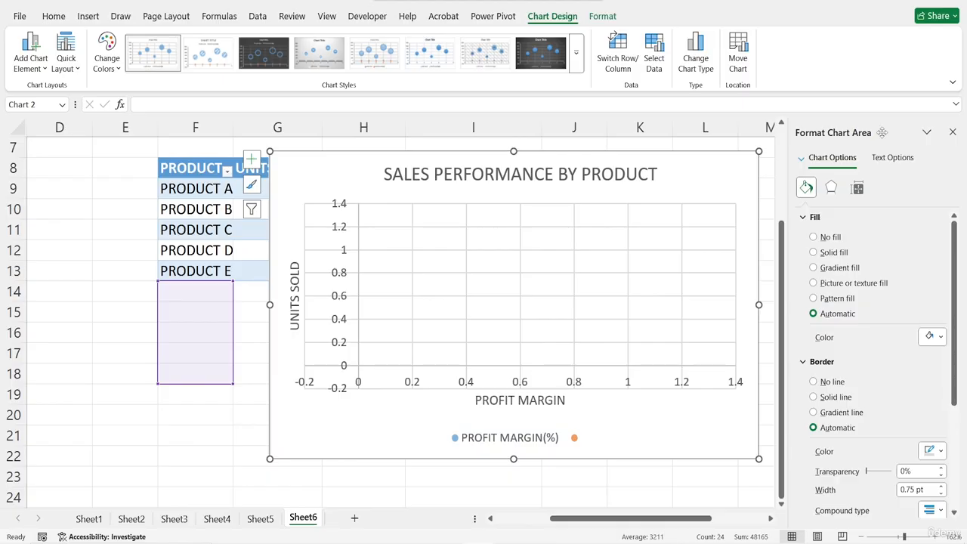
{"action": "left_click", "coordinate": [953, 132]}
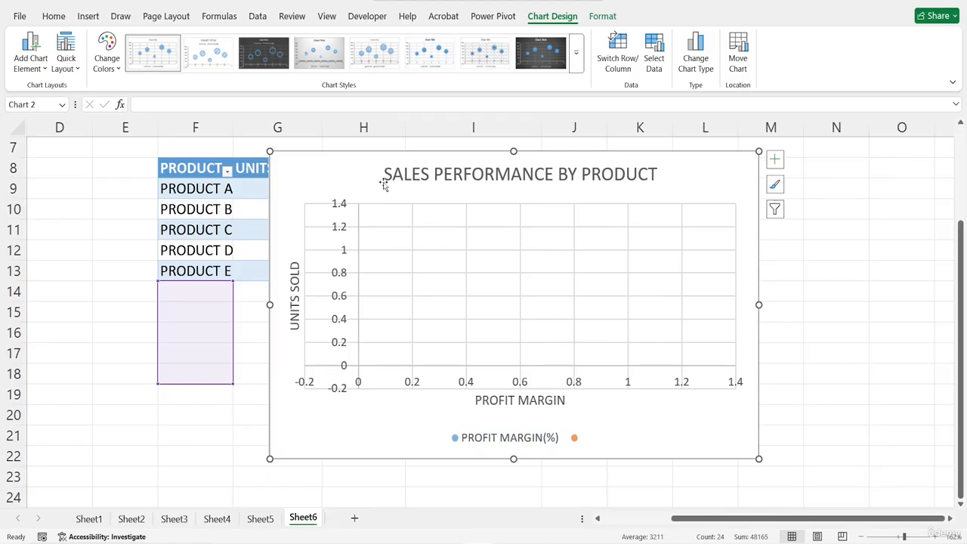
- Move the chart so its edge lines up with the start of column G, and open the chart area formatting options
{"action": "left_click_drag", "start_coordinate": [354, 173], "coordinate": [319, 182]}
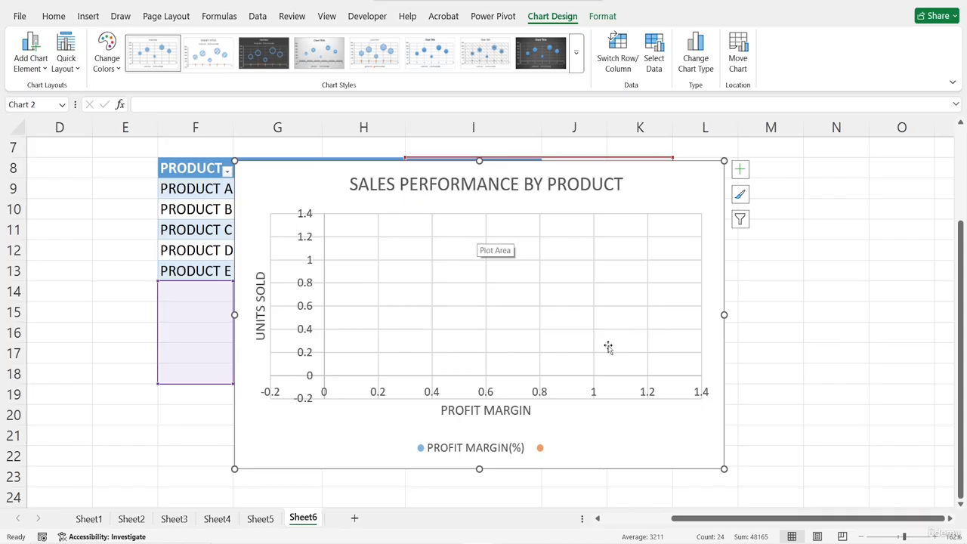
{"action": "left_click", "coordinate": [539, 449]}
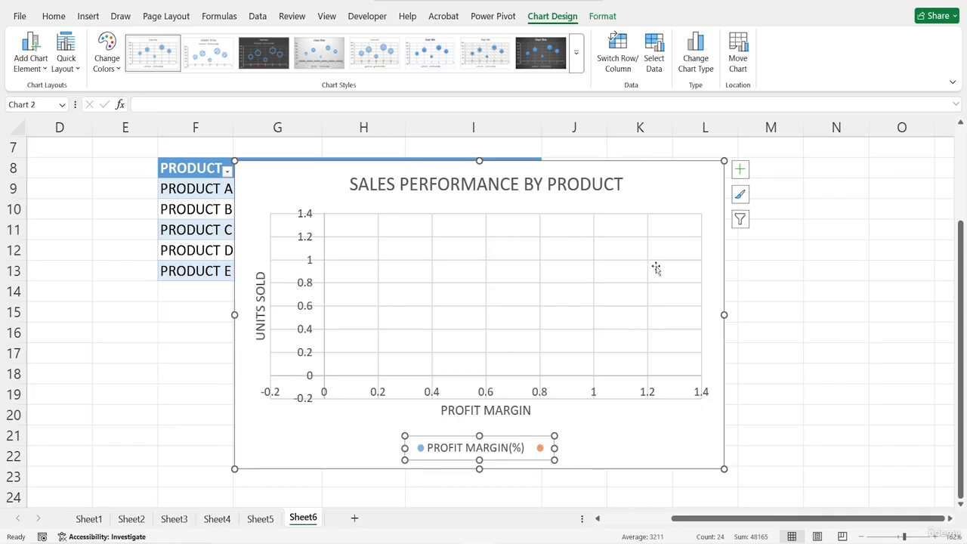
{"action": "double_click", "coordinate": [655, 192]}
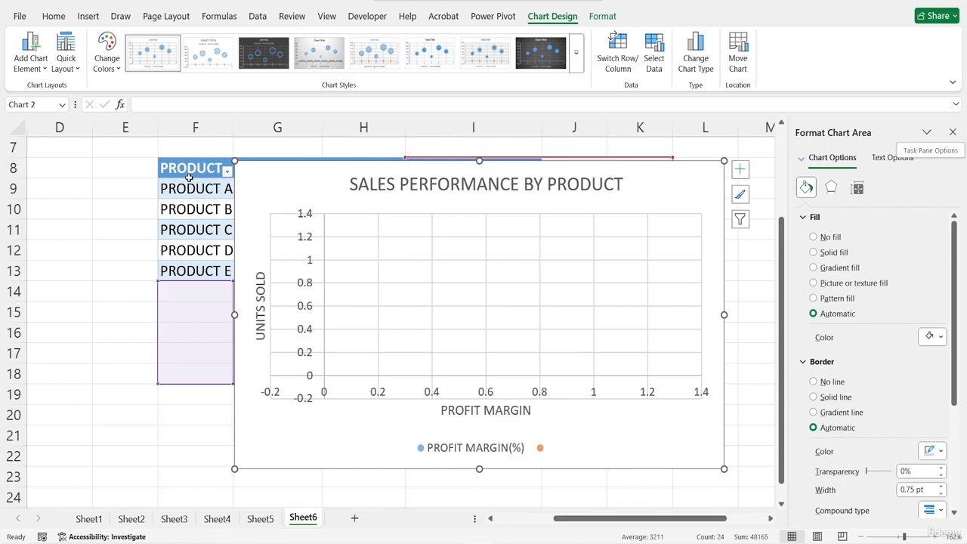
- Insert a new Bubble chart from the product table in F8:I13
{"action": "left_click_drag", "start_coordinate": [186, 167], "coordinate": [484, 265]}
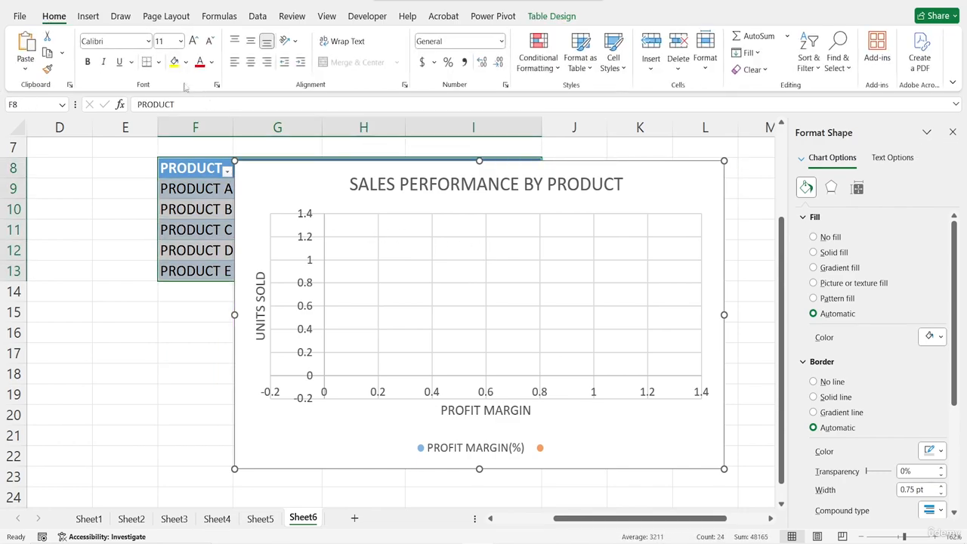
{"action": "left_click", "coordinate": [87, 16]}
{"action": "left_click", "coordinate": [412, 69]}
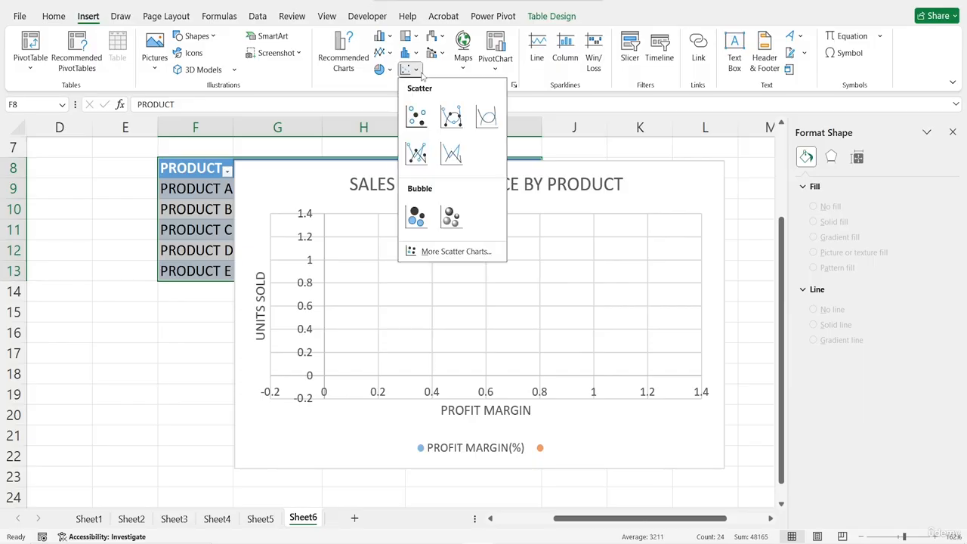
{"action": "left_click", "coordinate": [416, 217]}
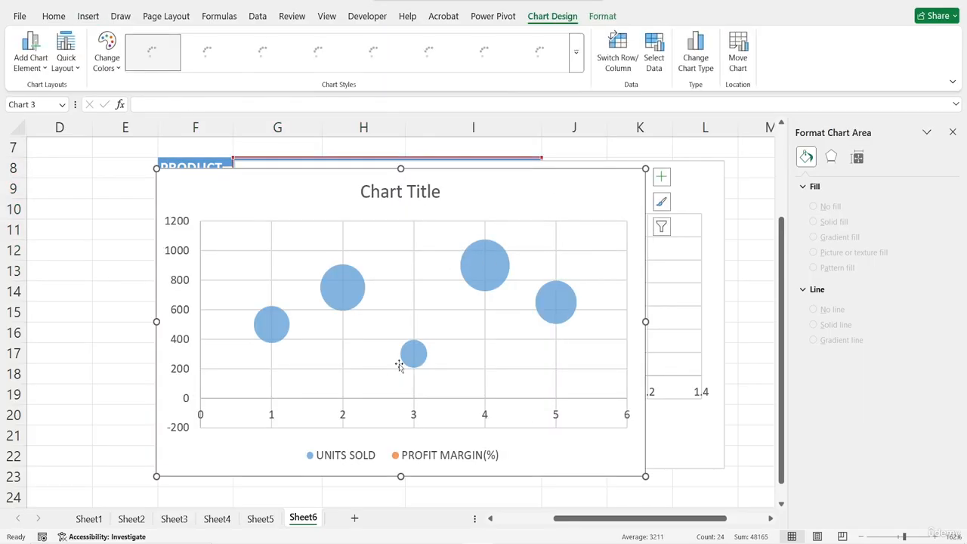
- Add data labels to the new bubble chart and close the chart area formatting options
{"action": "left_click", "coordinate": [662, 177]}
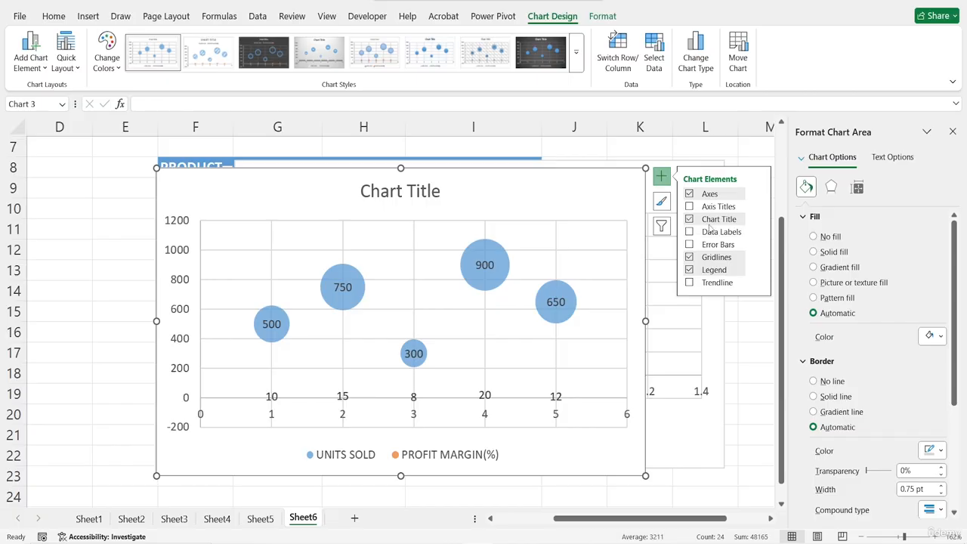
{"action": "left_click", "coordinate": [689, 232]}
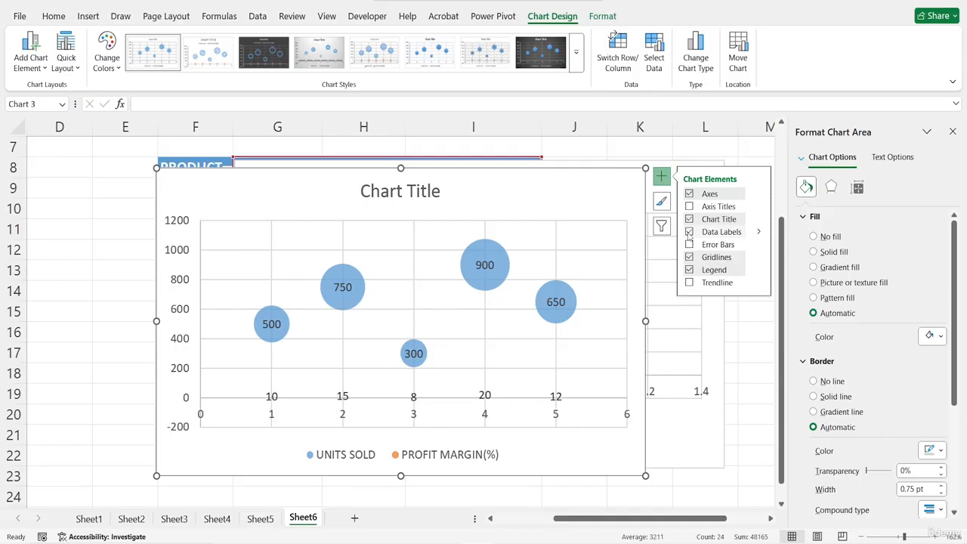
{"action": "left_click", "coordinate": [952, 131]}
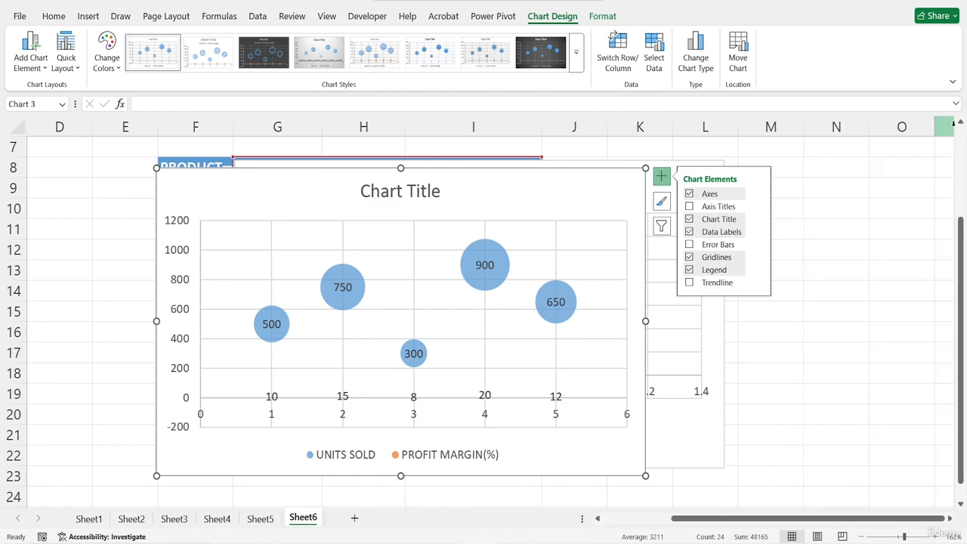
- Compare the Bubble and 3-D Bubble variants among the XY scatter chart types for the selected chart, leaving its type unchanged
{"action": "left_click", "coordinate": [92, 19]}
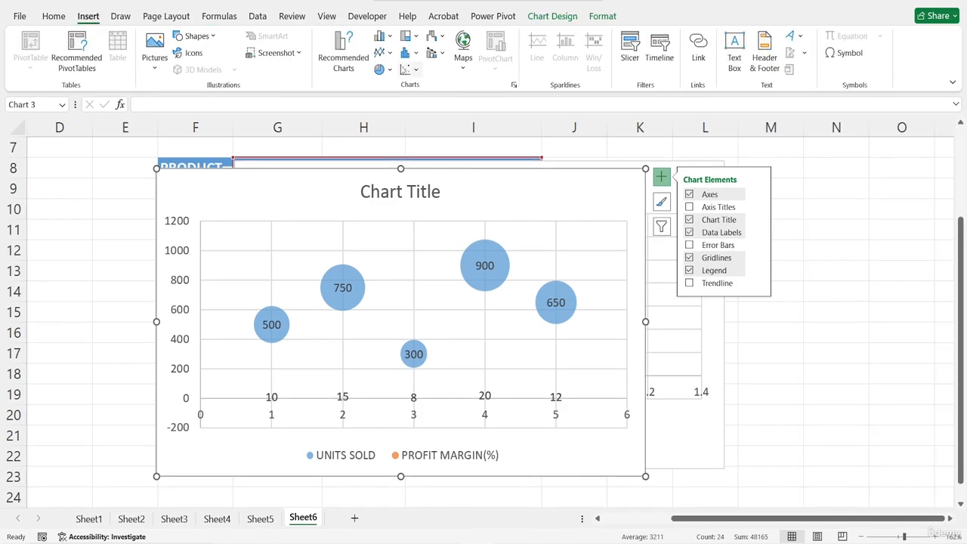
{"action": "left_click", "coordinate": [415, 70]}
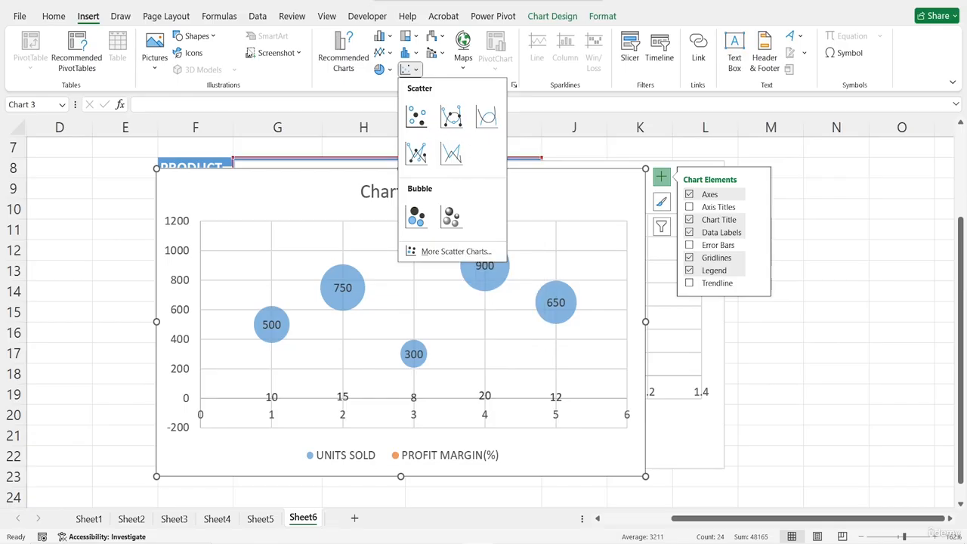
{"action": "left_click", "coordinate": [351, 55]}
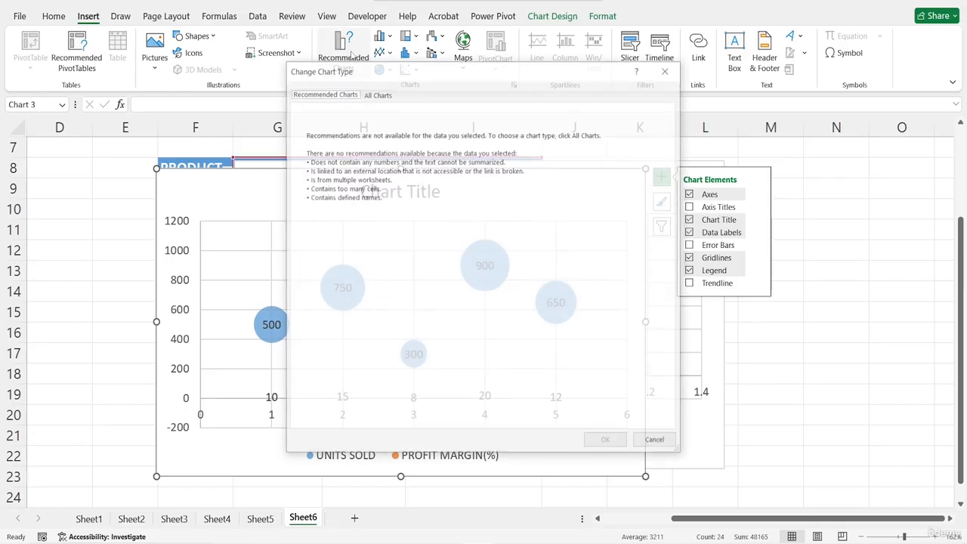
{"action": "left_click", "coordinate": [378, 93]}
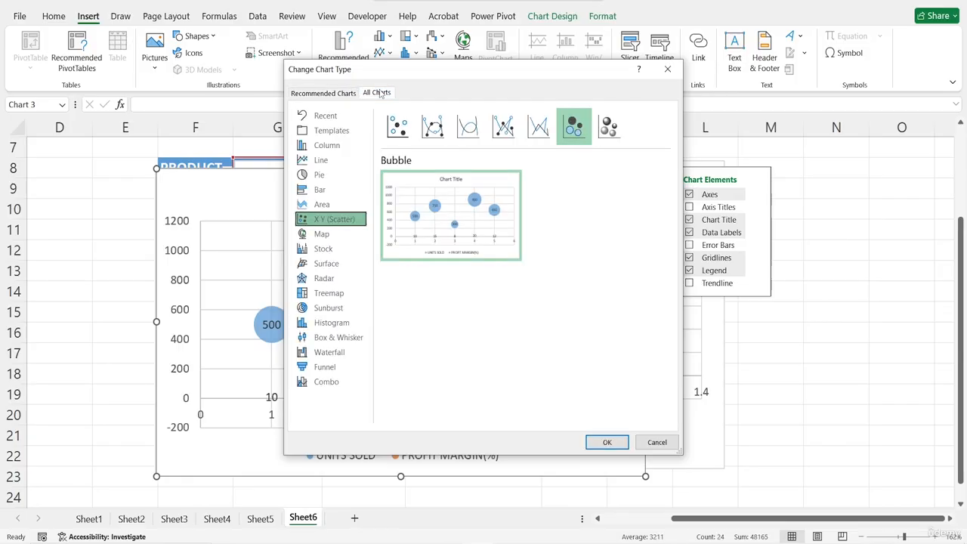
{"action": "left_click", "coordinate": [577, 132]}
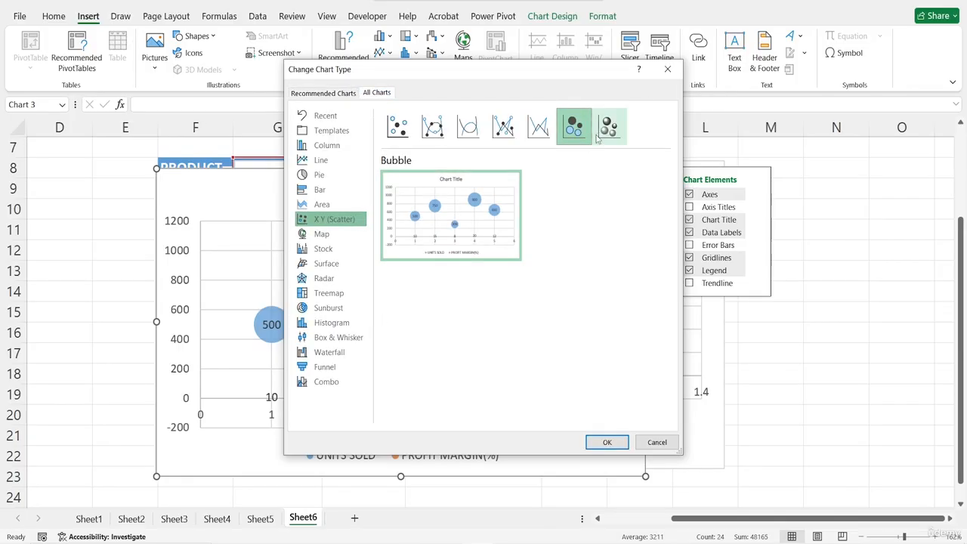
{"action": "left_click", "coordinate": [611, 130]}
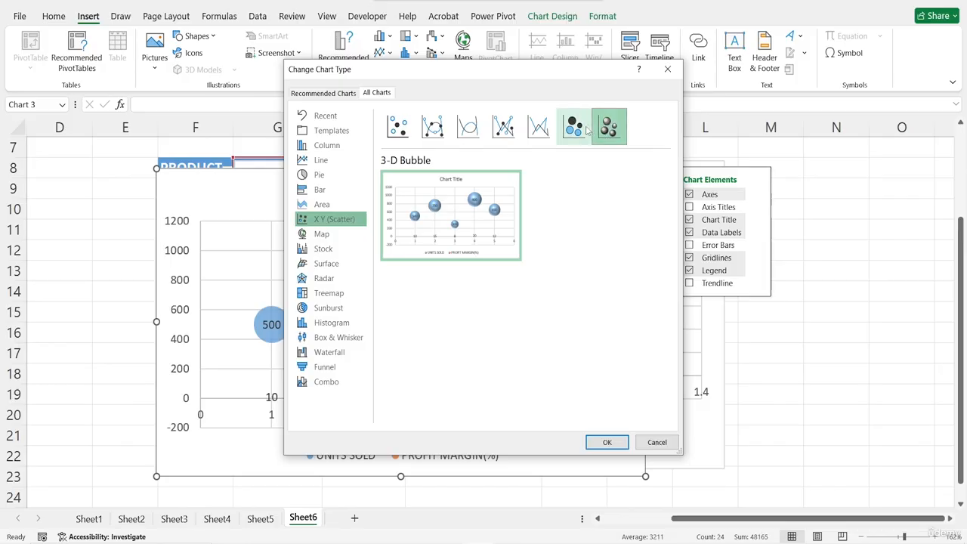
{"action": "left_click", "coordinate": [585, 130]}
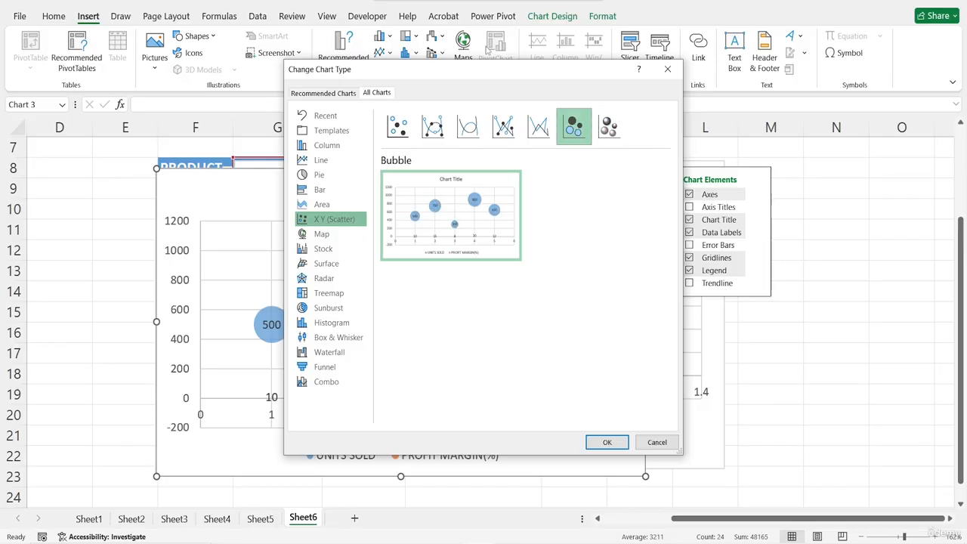
{"action": "left_click_drag", "start_coordinate": [468, 76], "coordinate": [656, 119]}
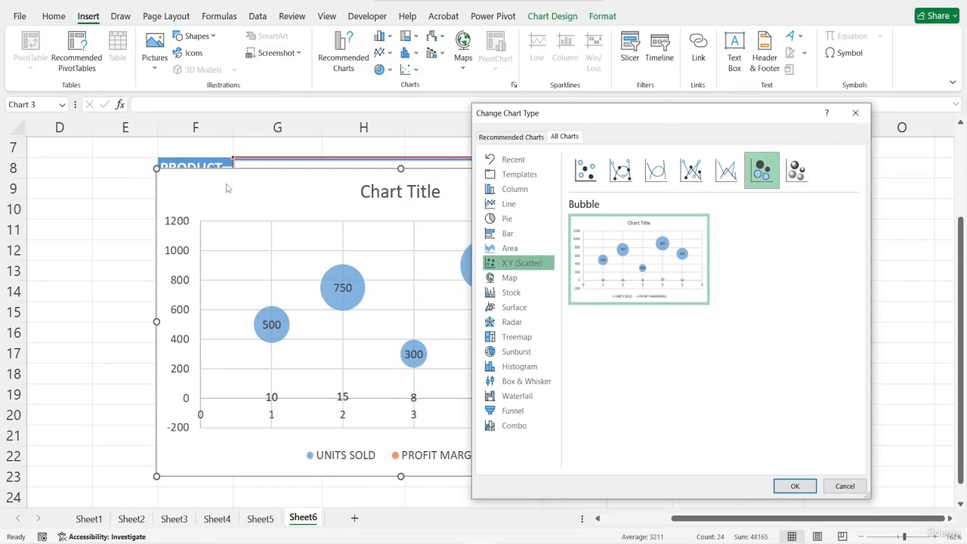
{"action": "left_click", "coordinate": [856, 113]}
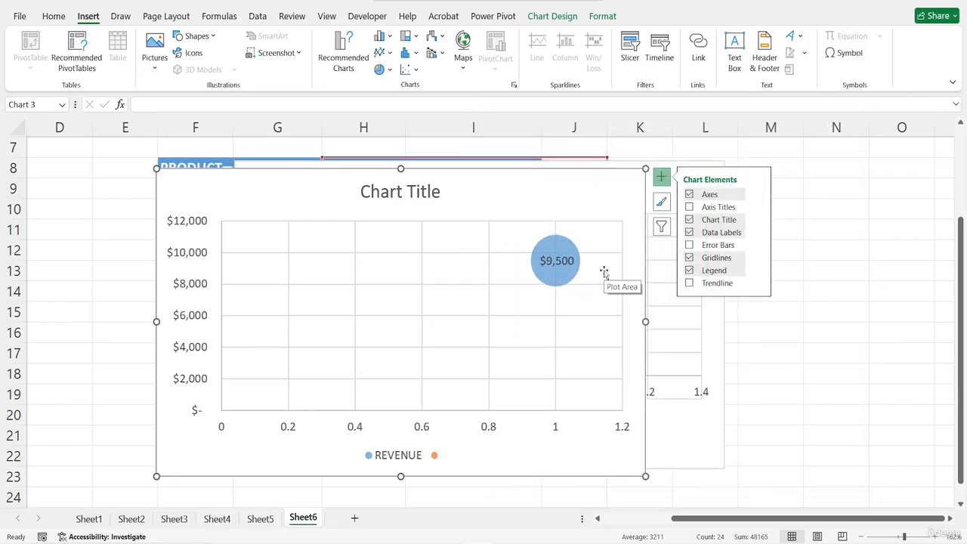
- Delete both existing bubble charts covering the product table
{"action": "left_click", "coordinate": [820, 204]}
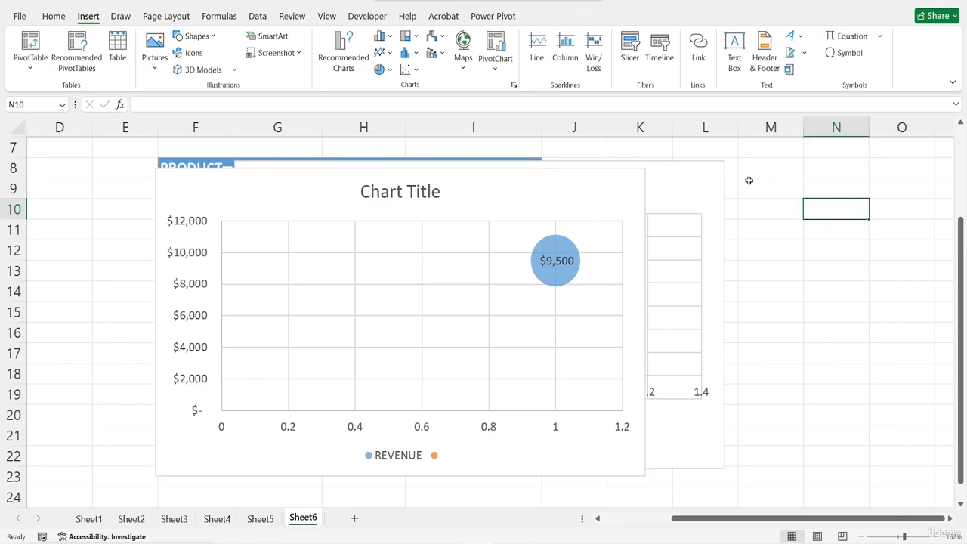
{"action": "left_click", "coordinate": [609, 184]}
{"action": "key", "text": "Delete"}
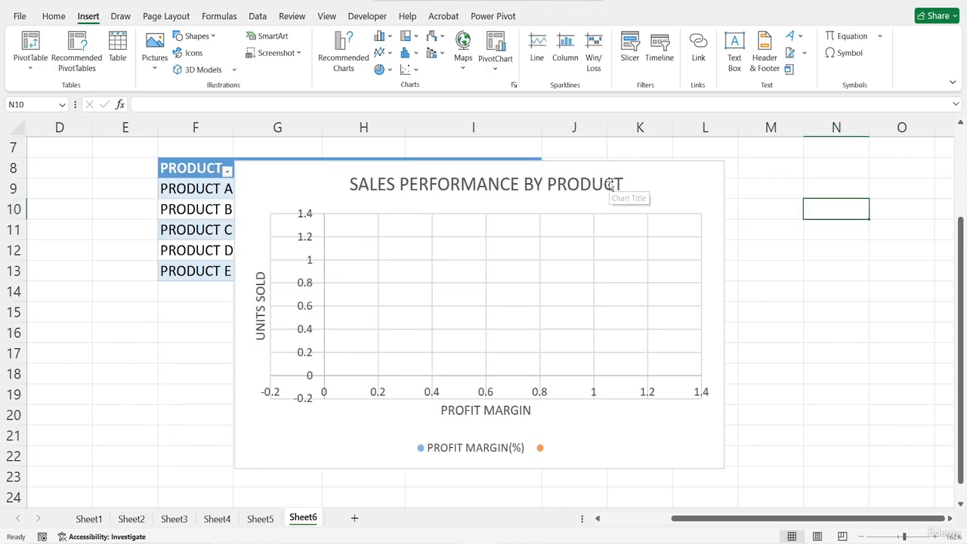
{"action": "left_click", "coordinate": [689, 190]}
{"action": "key", "text": "Delete"}
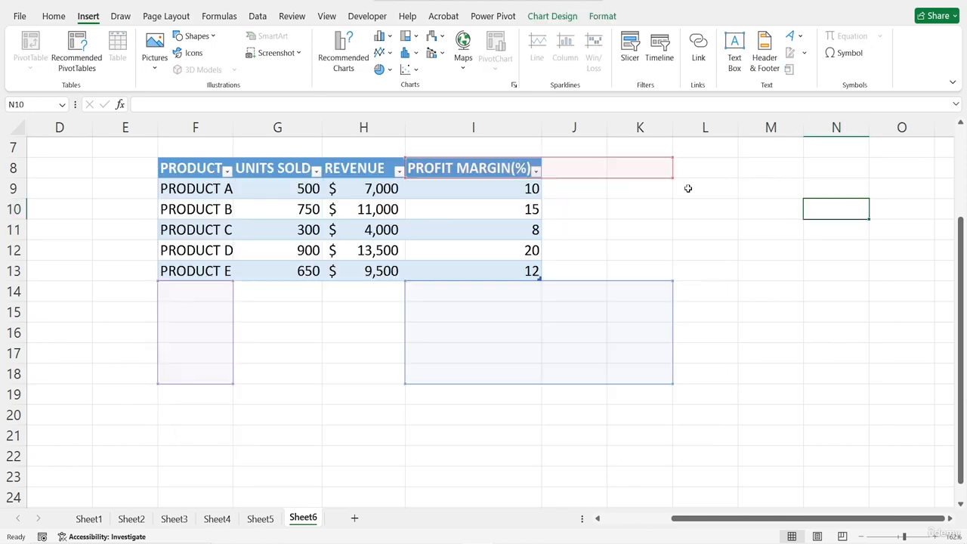
- Insert a new Bubble chart from the product table in F8:I13, using the first Bubble layout
{"action": "left_click_drag", "start_coordinate": [178, 172], "coordinate": [475, 274]}
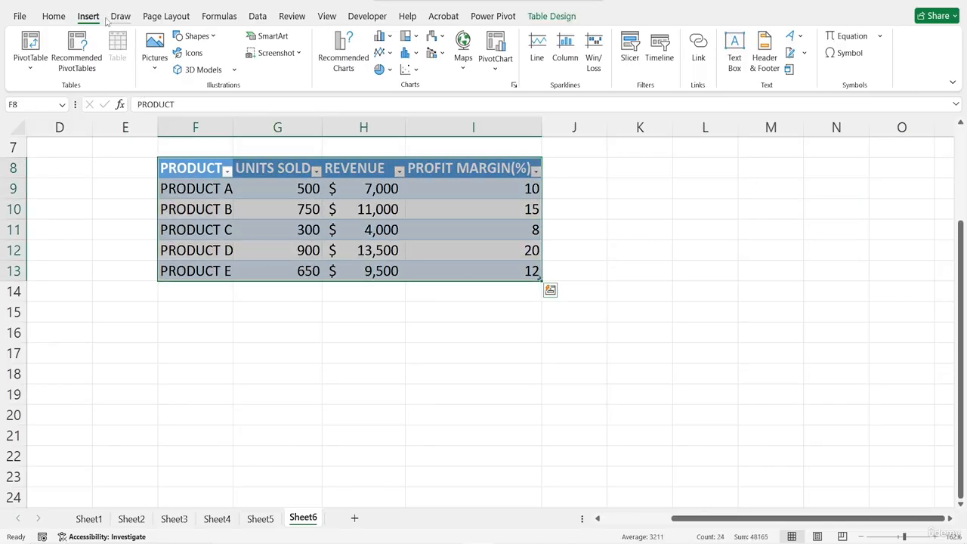
{"action": "left_click", "coordinate": [341, 53]}
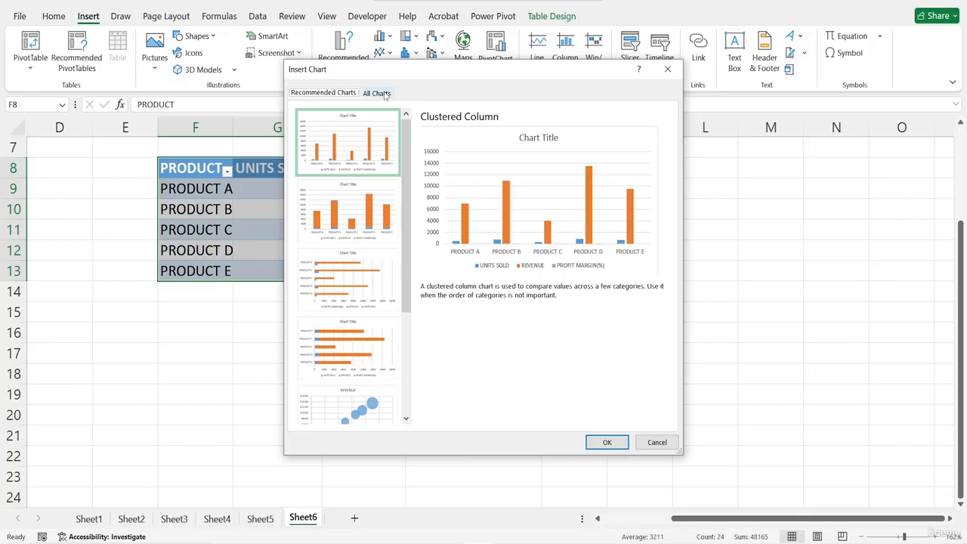
{"action": "left_click", "coordinate": [382, 93]}
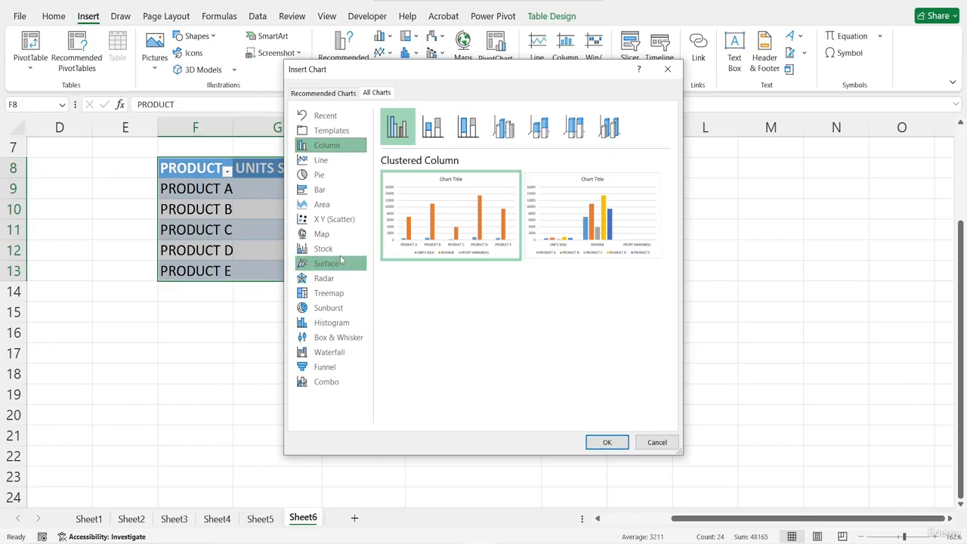
{"action": "left_click", "coordinate": [324, 219]}
{"action": "left_click", "coordinate": [574, 126]}
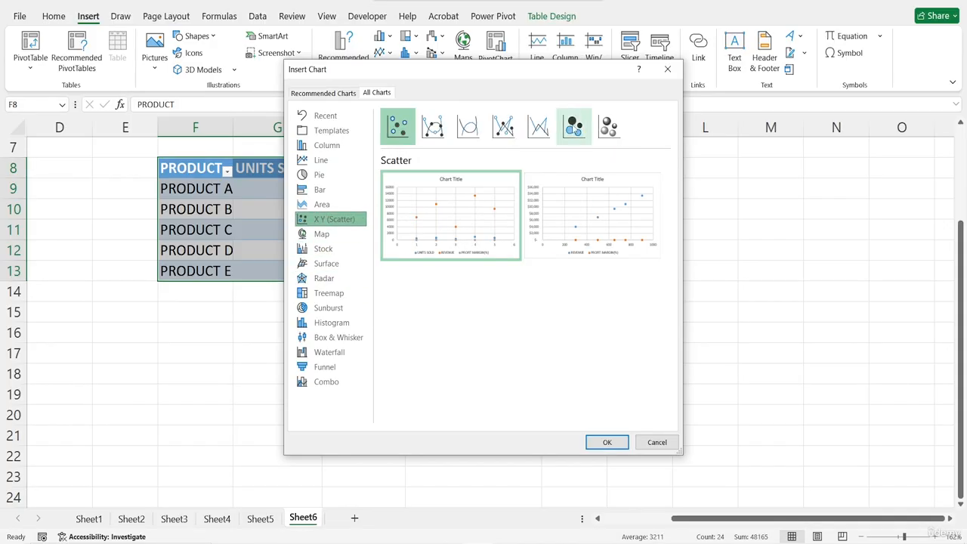
{"action": "left_click", "coordinate": [596, 441]}
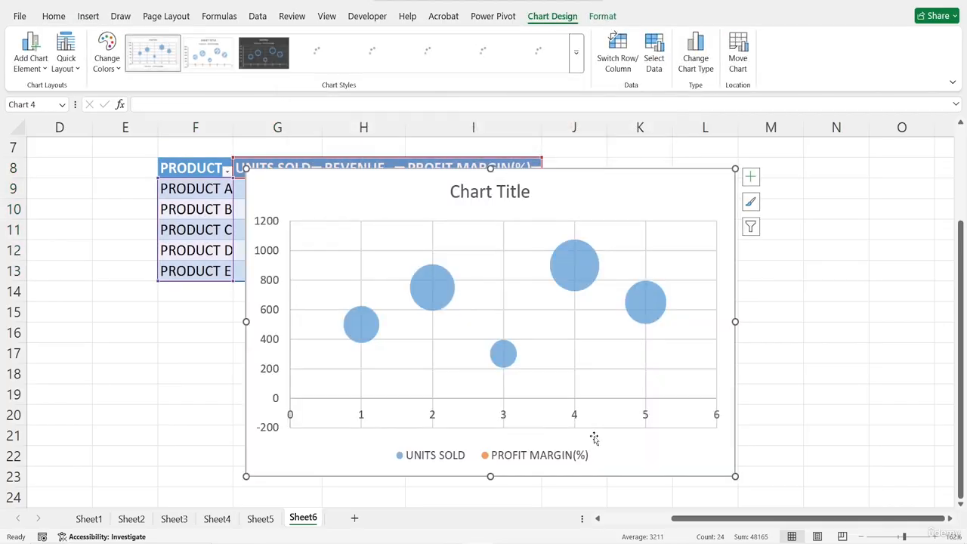
- Preview the 3-D Bubble type for the new chart and close the chart type options without applying it
{"action": "left_click", "coordinate": [87, 16]}
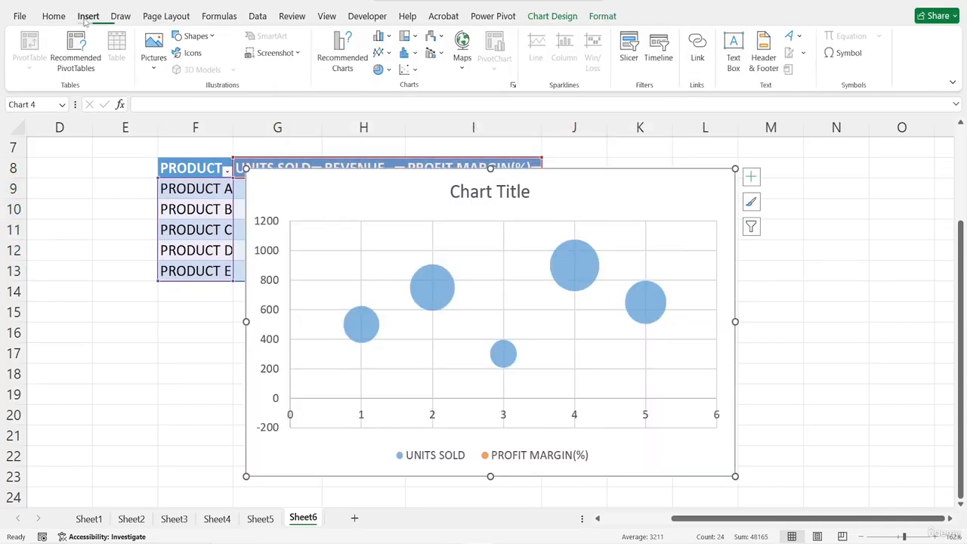
{"action": "left_click", "coordinate": [348, 42]}
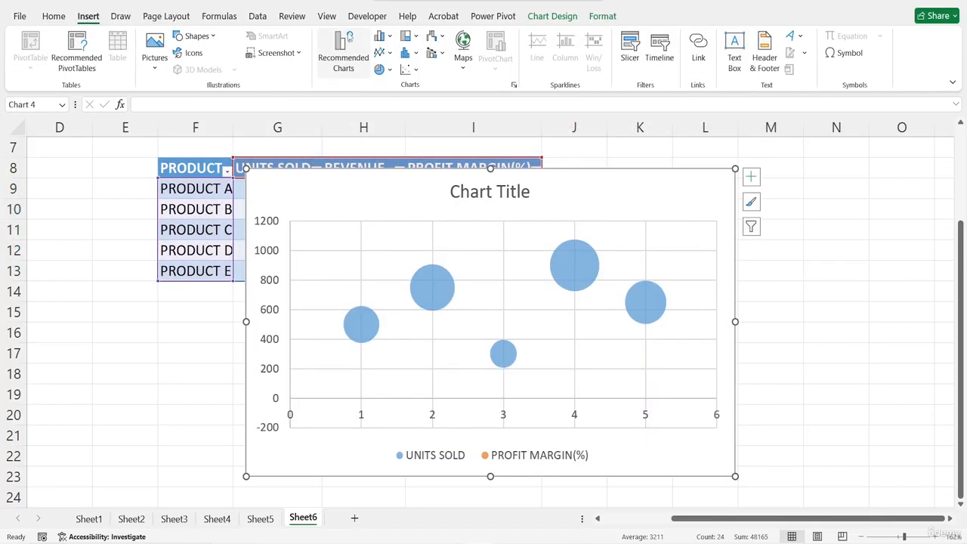
{"action": "left_click", "coordinate": [377, 93]}
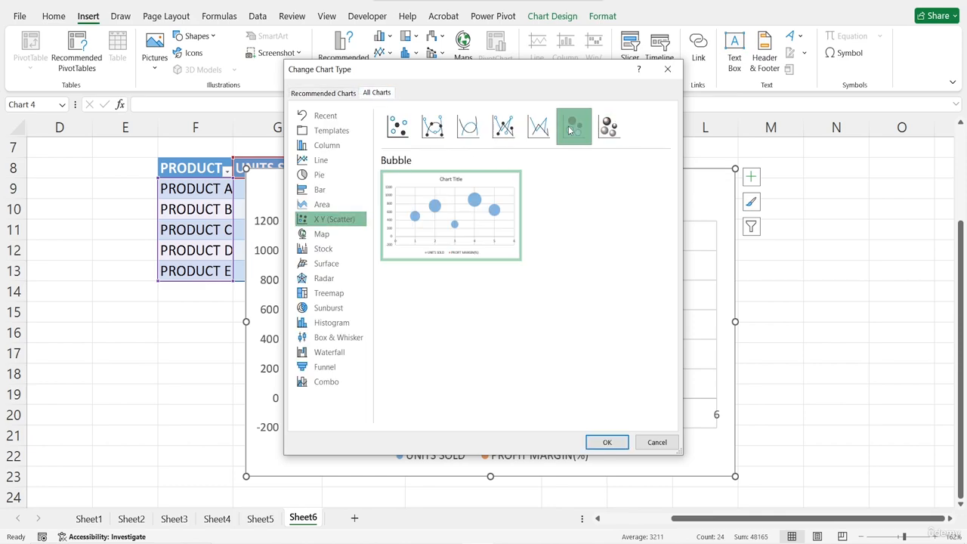
{"action": "left_click", "coordinate": [598, 130]}
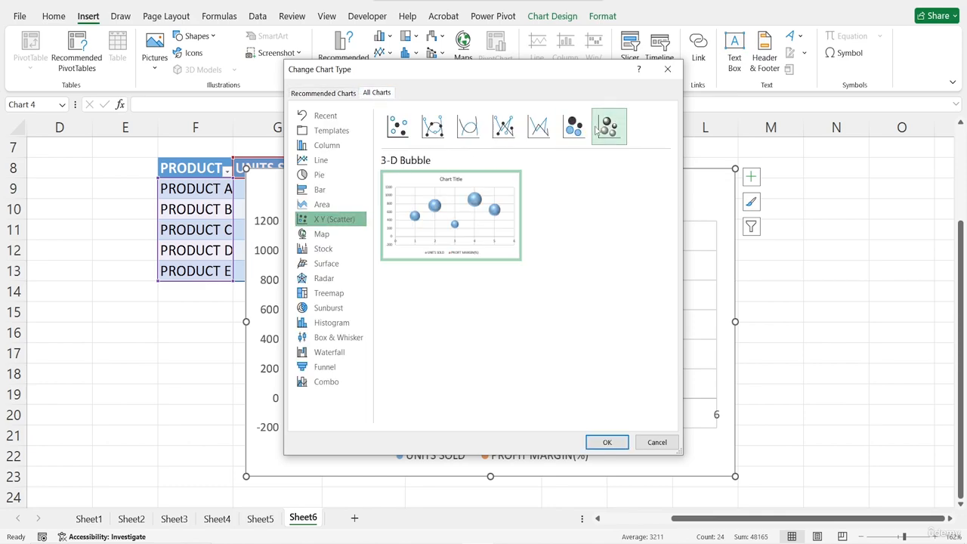
{"action": "left_click", "coordinate": [668, 69]}
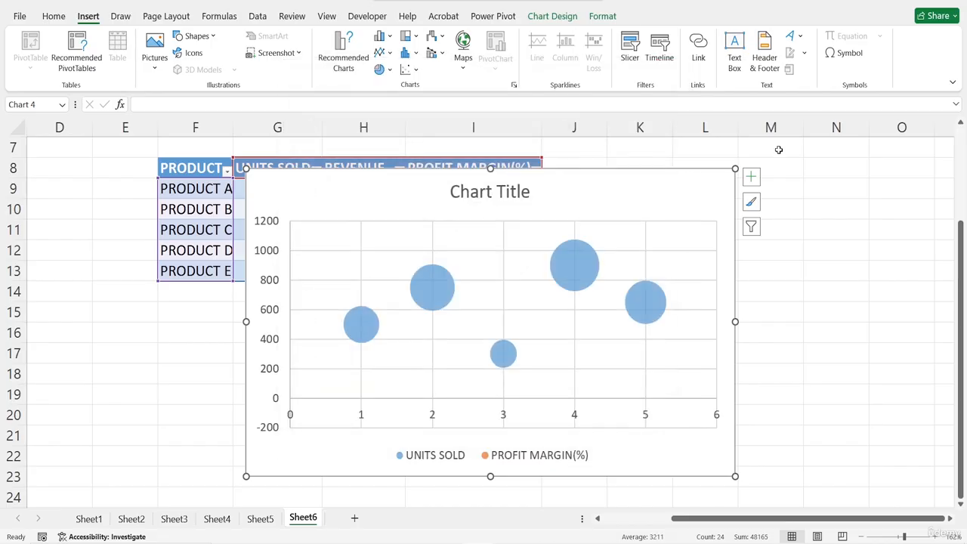
- Add data labels to the new bubble chart
{"action": "left_click", "coordinate": [751, 176]}
{"action": "left_click", "coordinate": [746, 174]}
{"action": "left_click", "coordinate": [749, 188]}
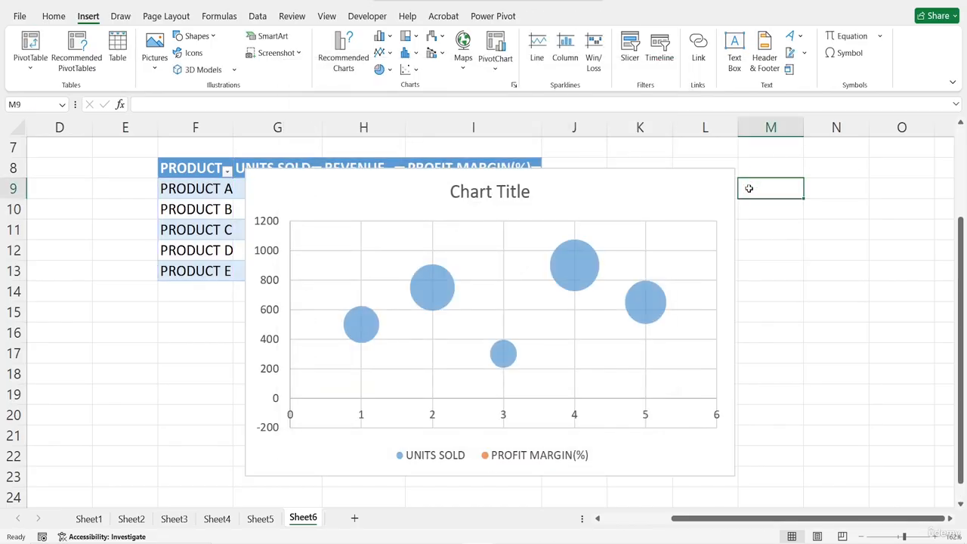
{"action": "left_click", "coordinate": [695, 195]}
{"action": "left_click", "coordinate": [751, 177]}
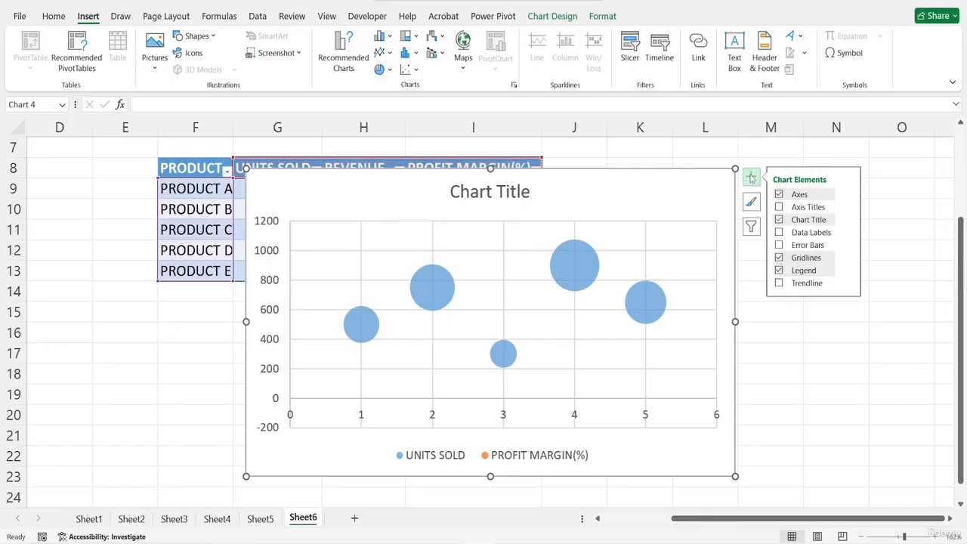
{"action": "left_click", "coordinate": [779, 233]}
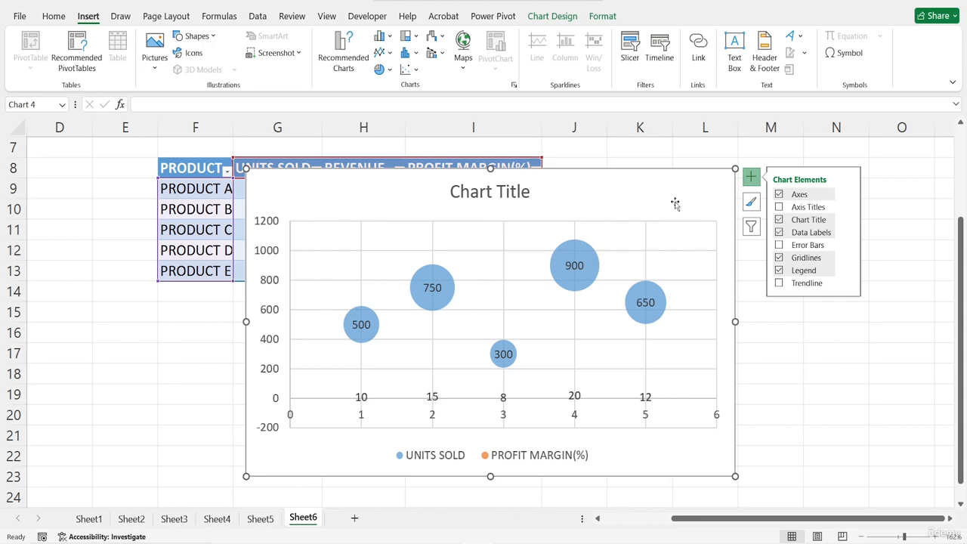
- Apply the dark chart style with glowing outlined bubbles to the bubble chart and deselect the chart
{"action": "left_click", "coordinate": [751, 203]}
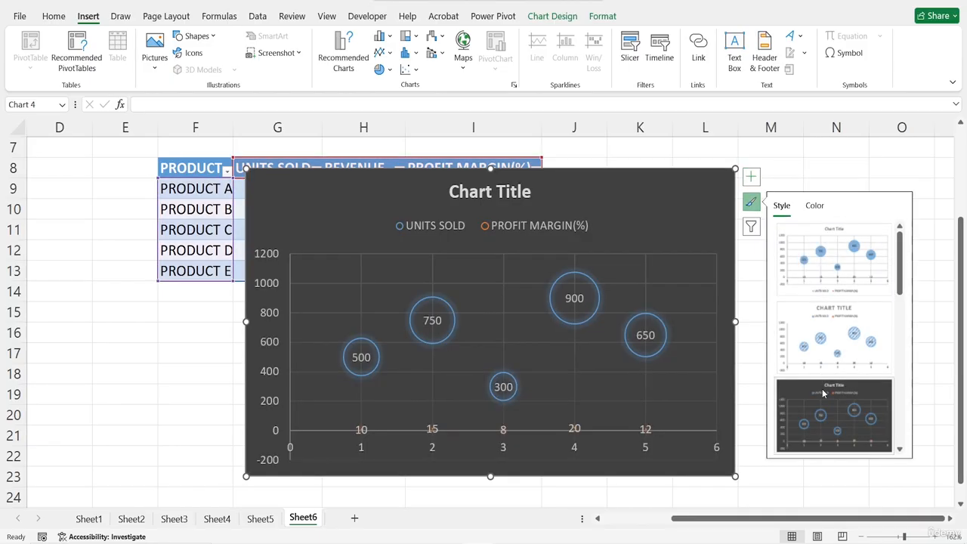
{"action": "left_click", "coordinate": [823, 393]}
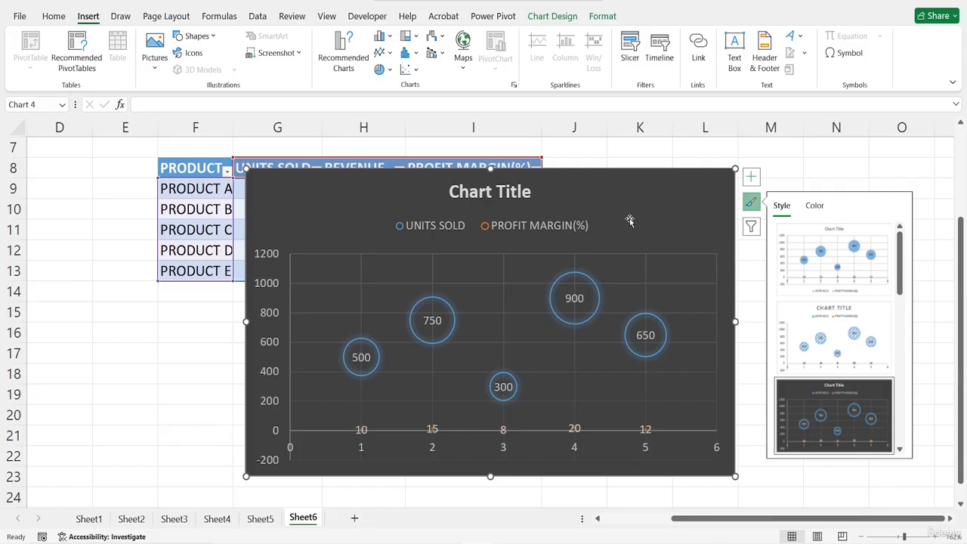
{"action": "left_click", "coordinate": [183, 306]}
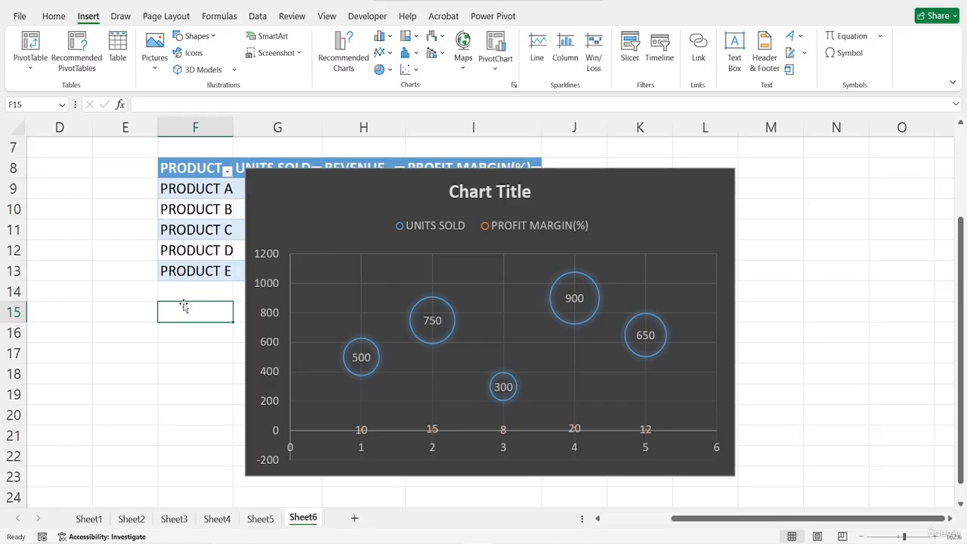